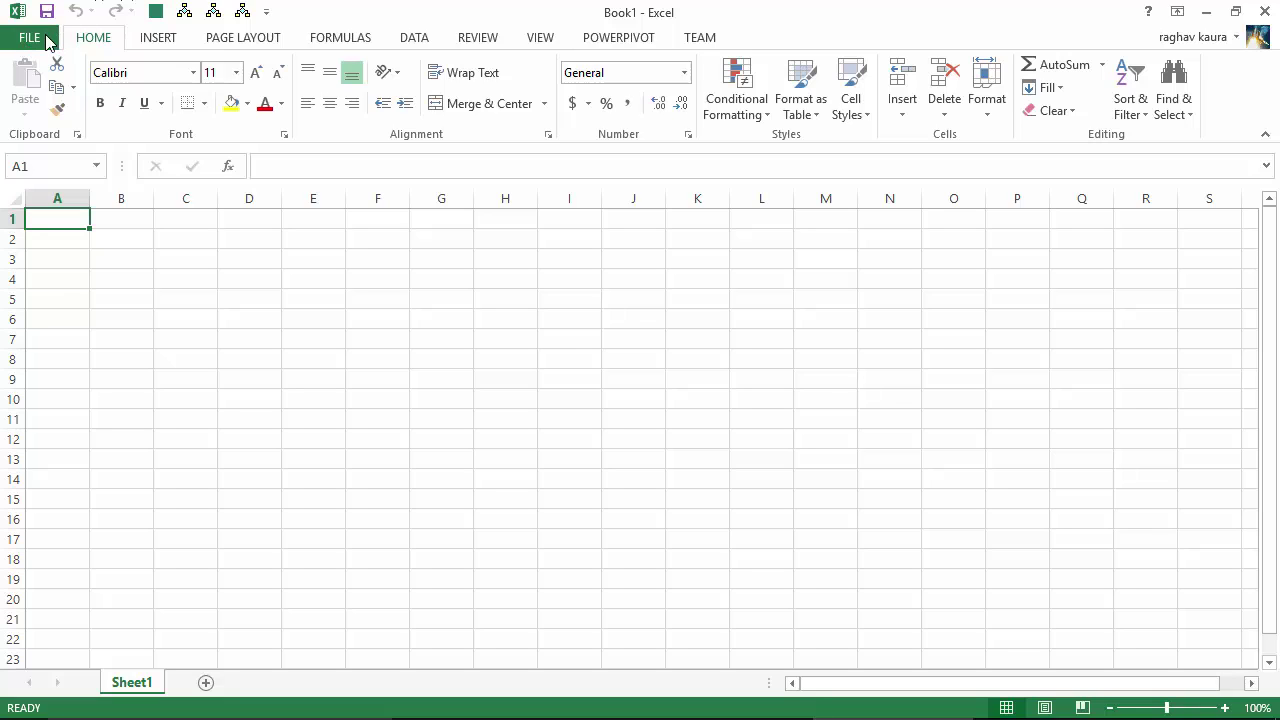
Step: Check About Excel under File > Account to confirm the 64-bit 2013 edition, then minimize Excel
left_click(45, 38)
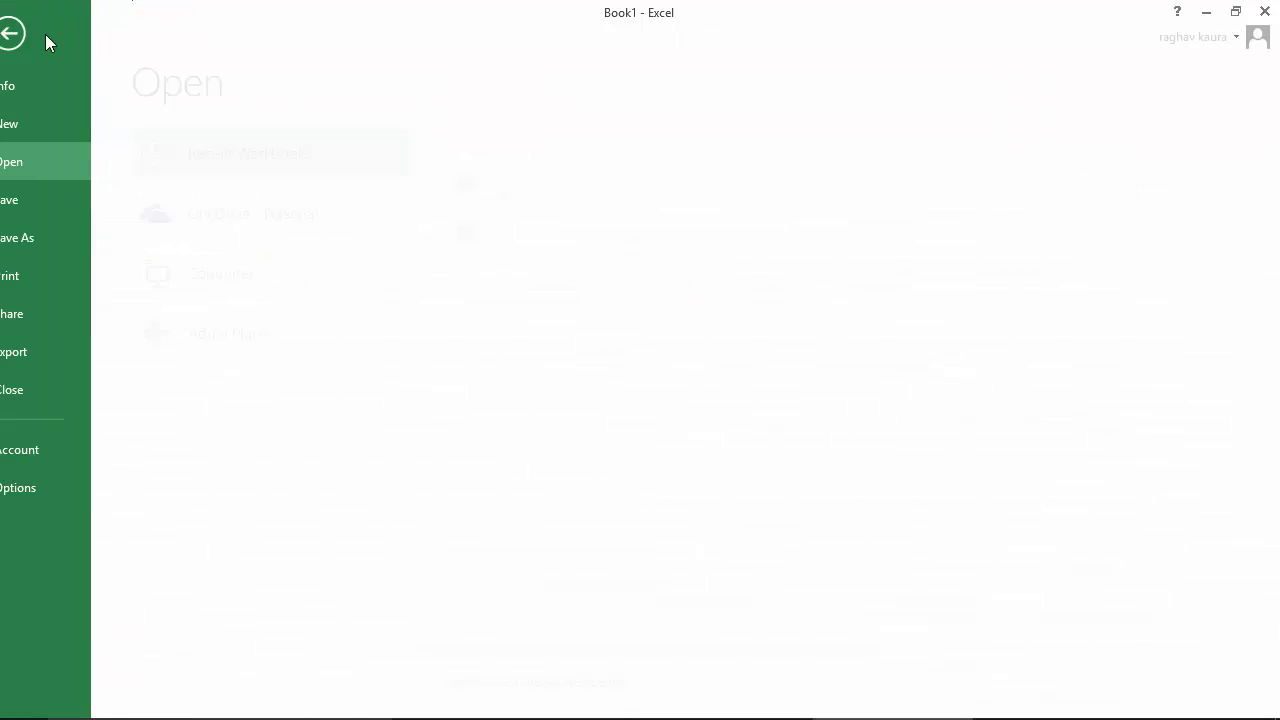
left_click(76, 452)
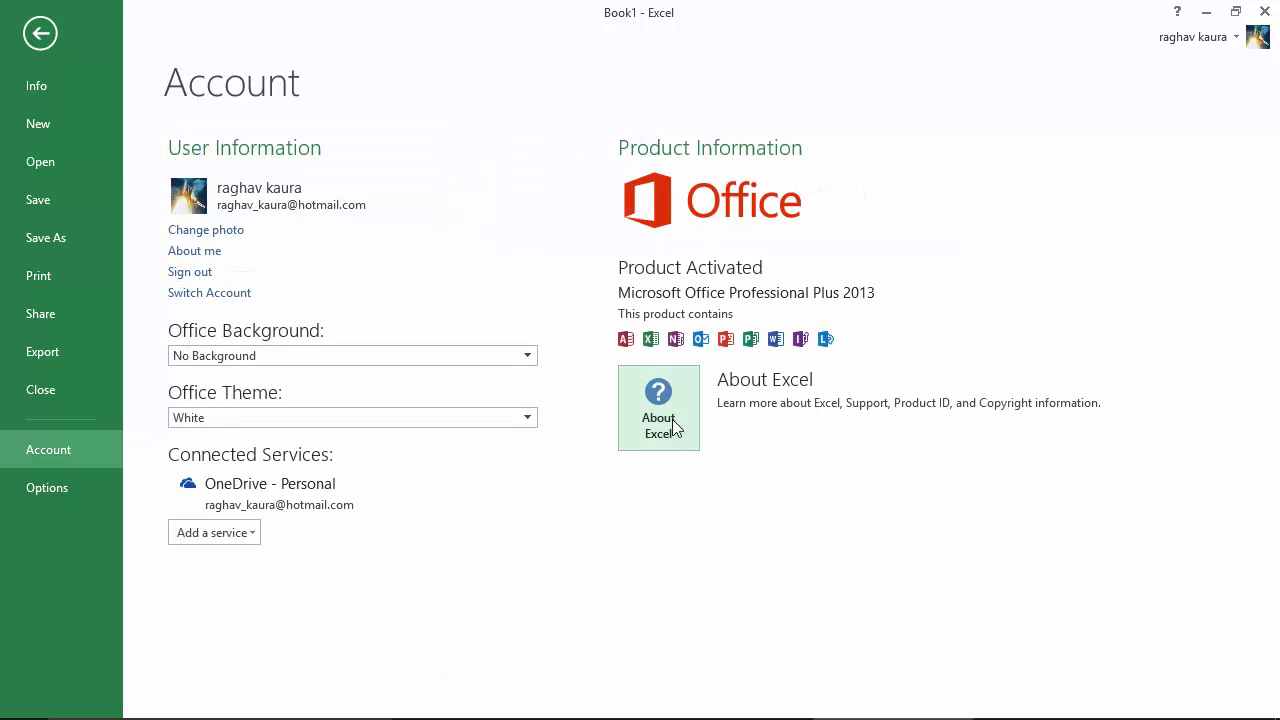
left_click(674, 428)
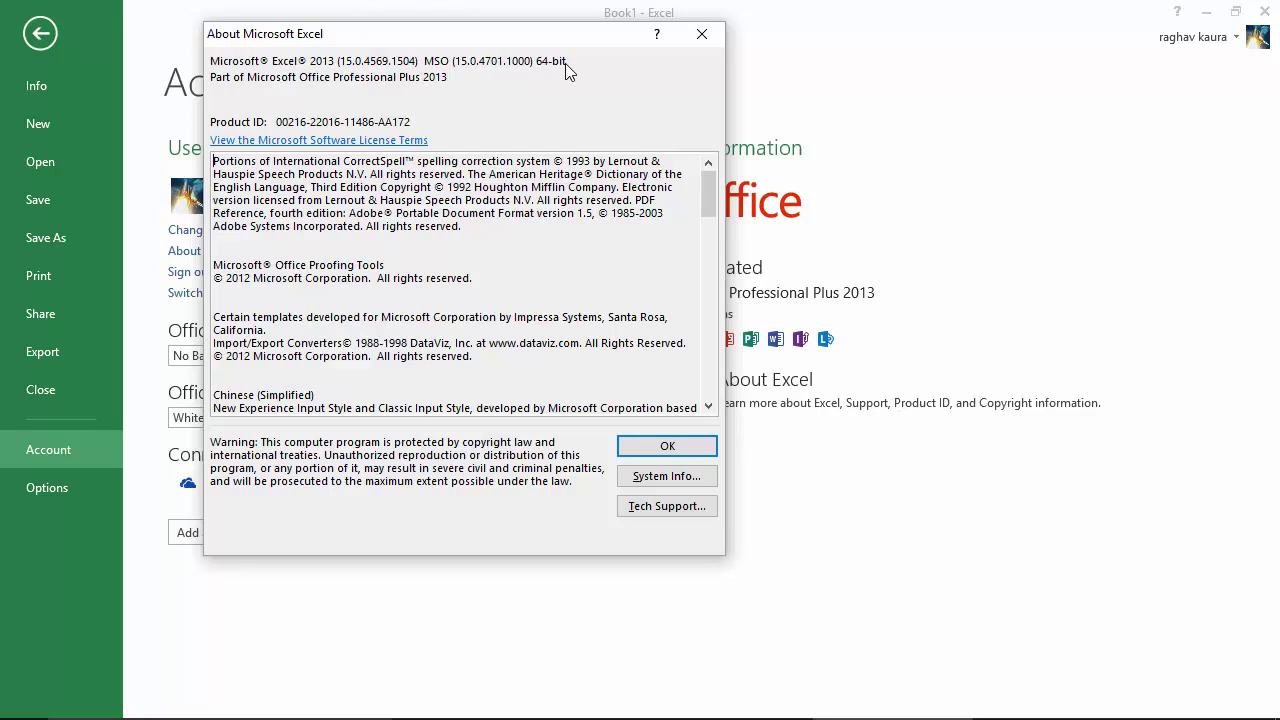
left_click(648, 451)
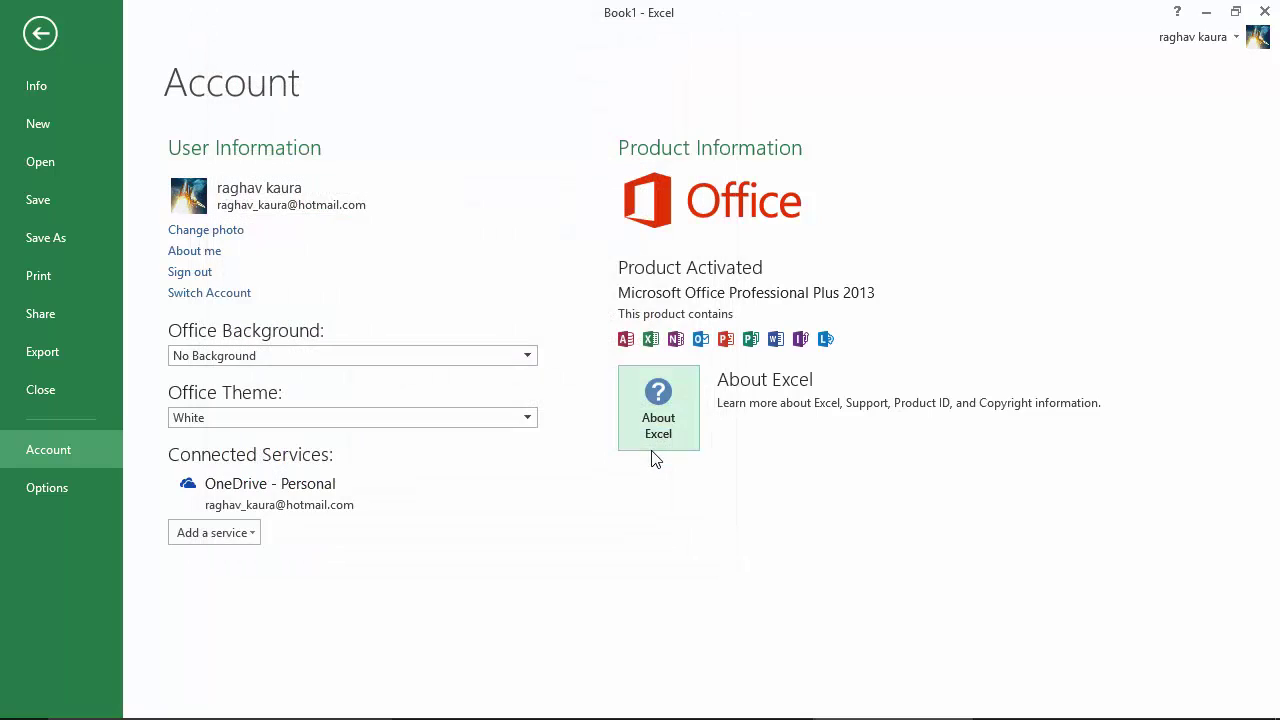
left_click(1206, 11)
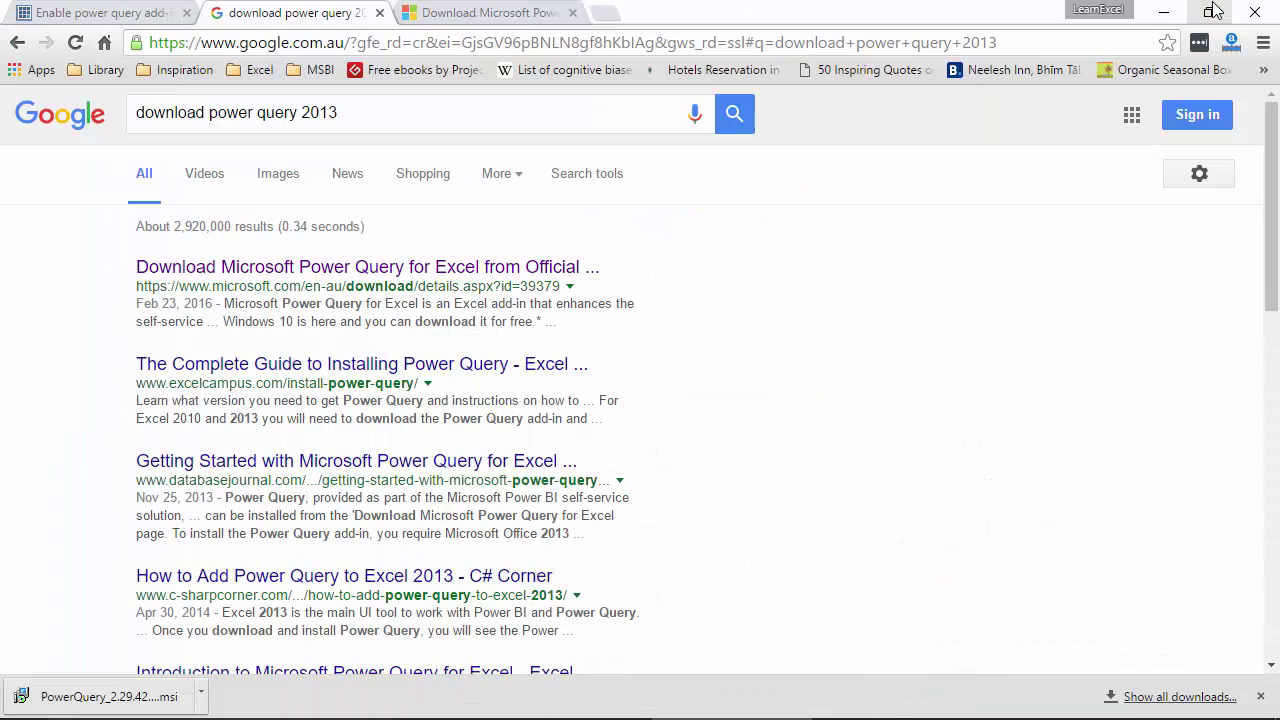
Step: Download the PowerQuery_2.29.4217.1861 (64-bit) [en-us].msi installer from Microsoft and open the Downloads folder
left_click(368, 123)
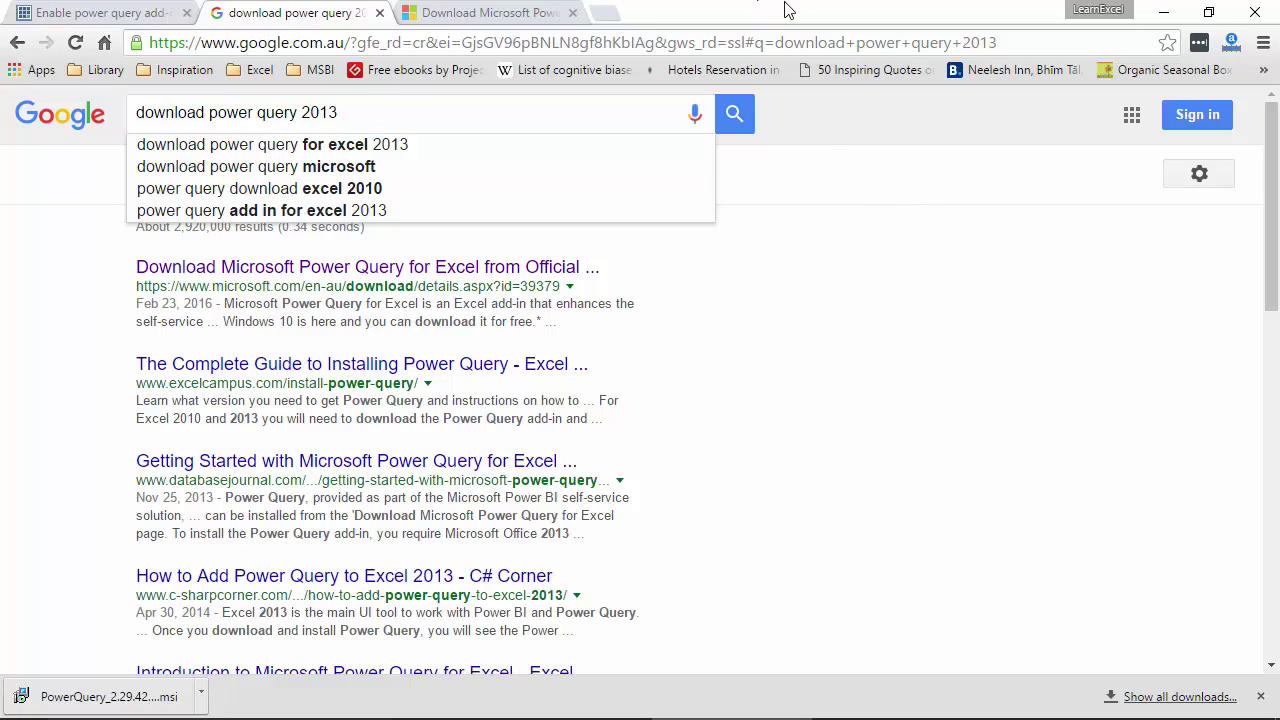
key("Return")
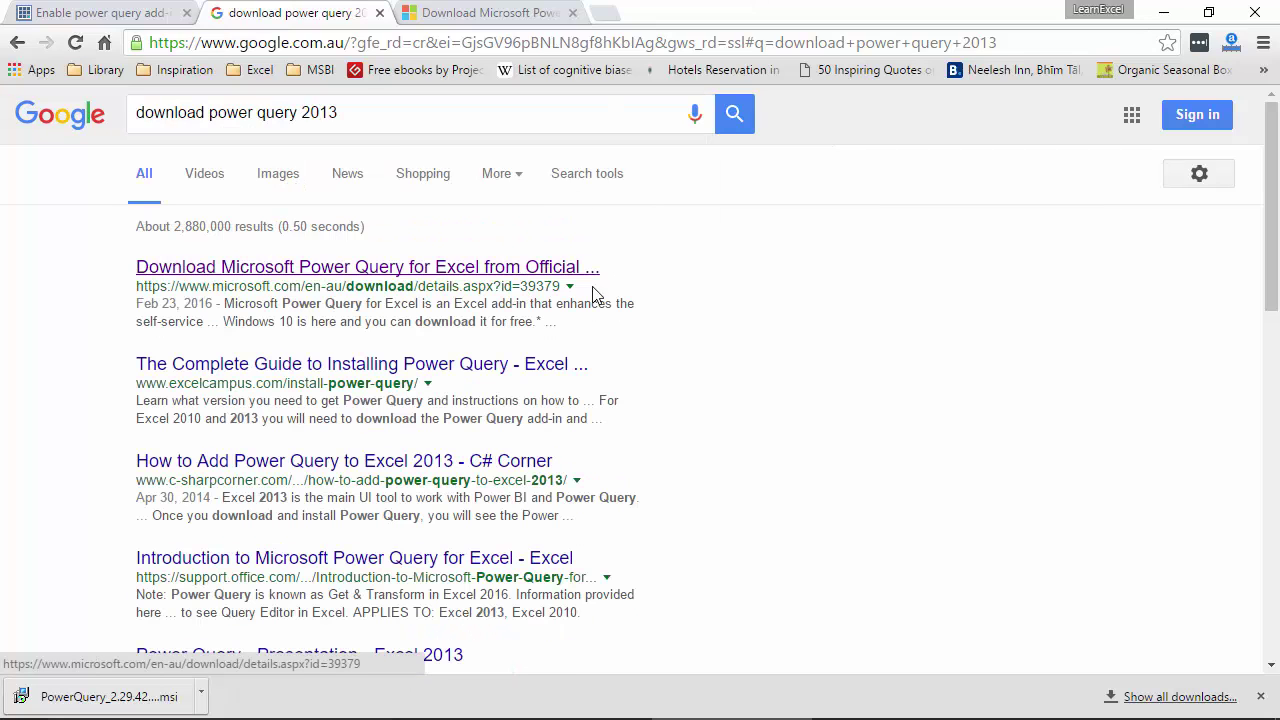
left_click(484, 10)
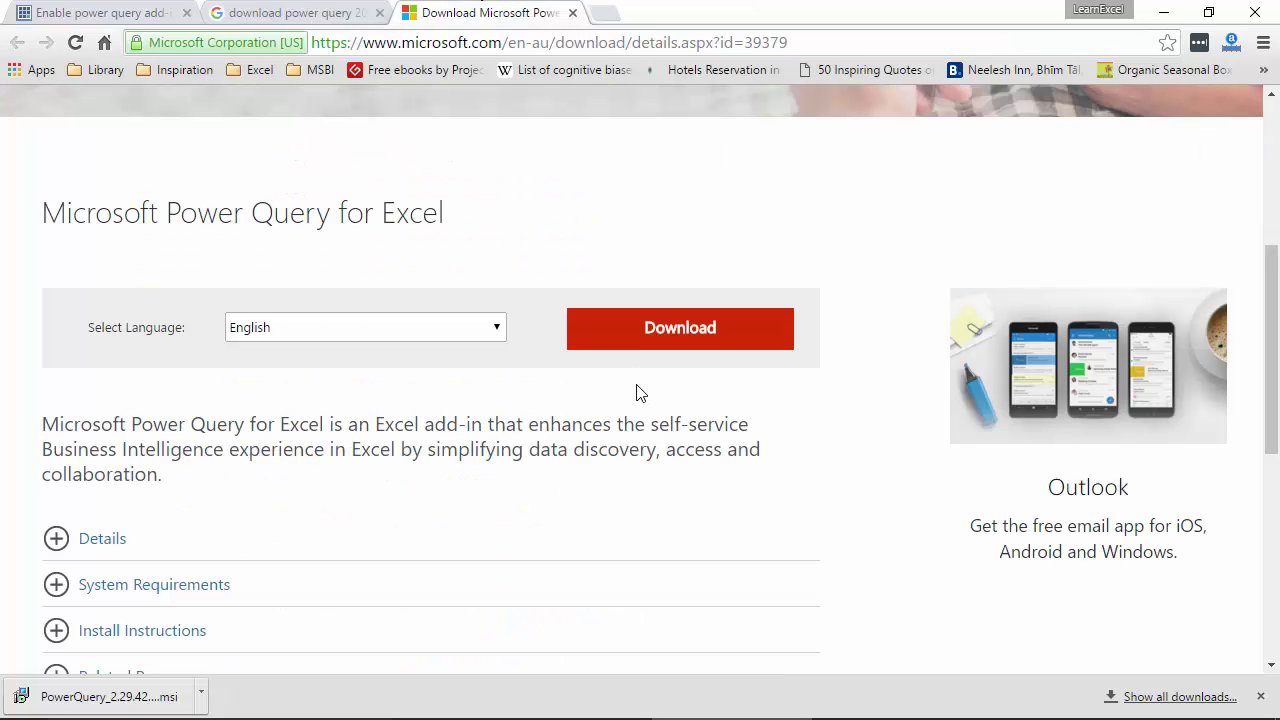
left_click(671, 336)
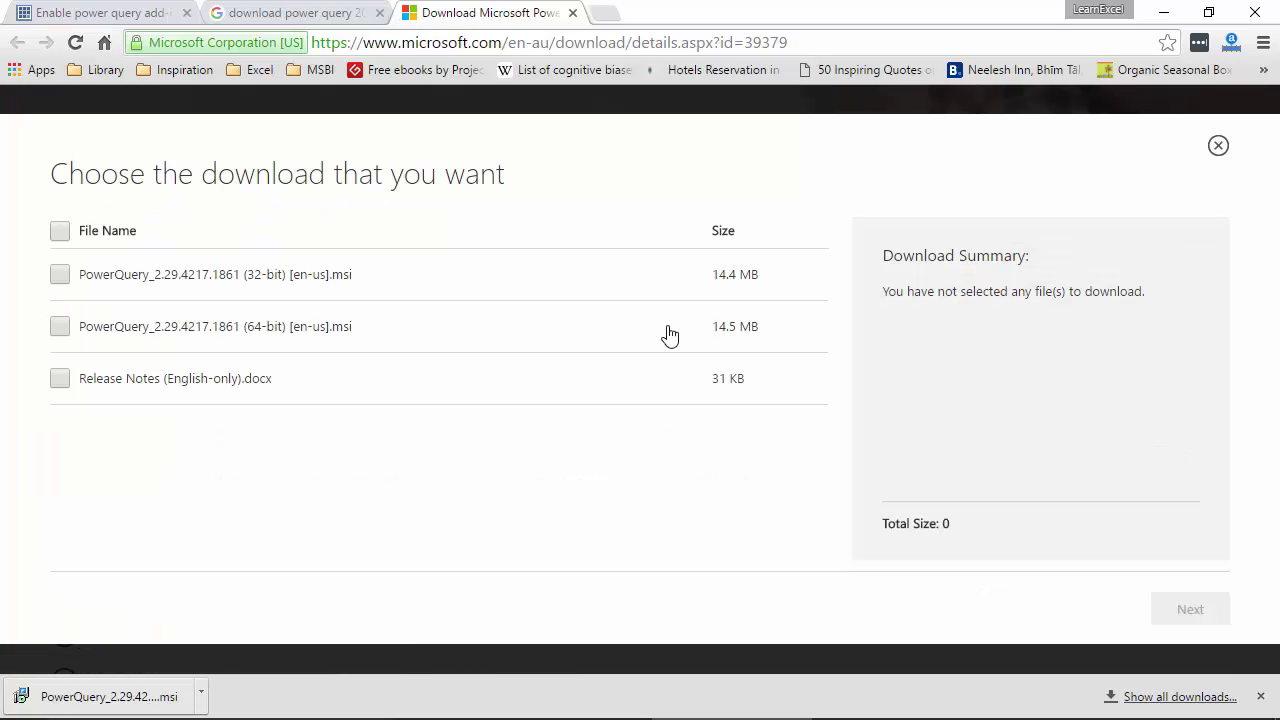
left_click(59, 330)
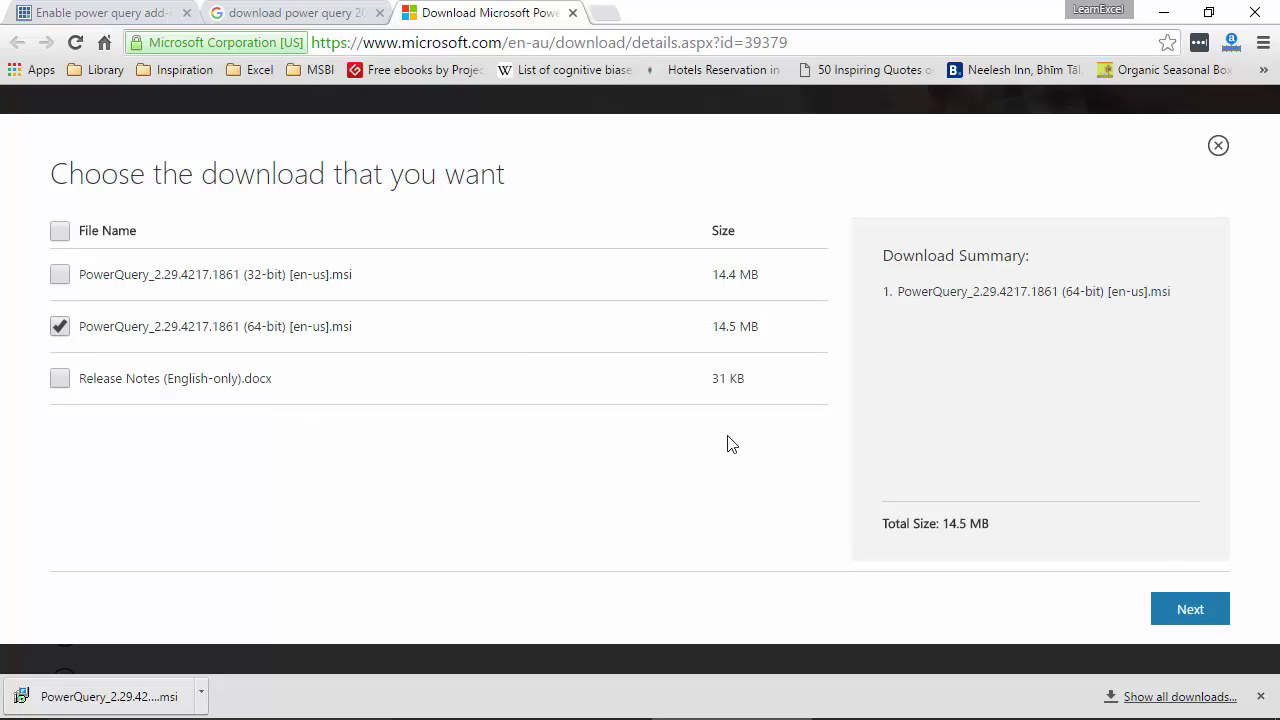
left_click(1189, 613)
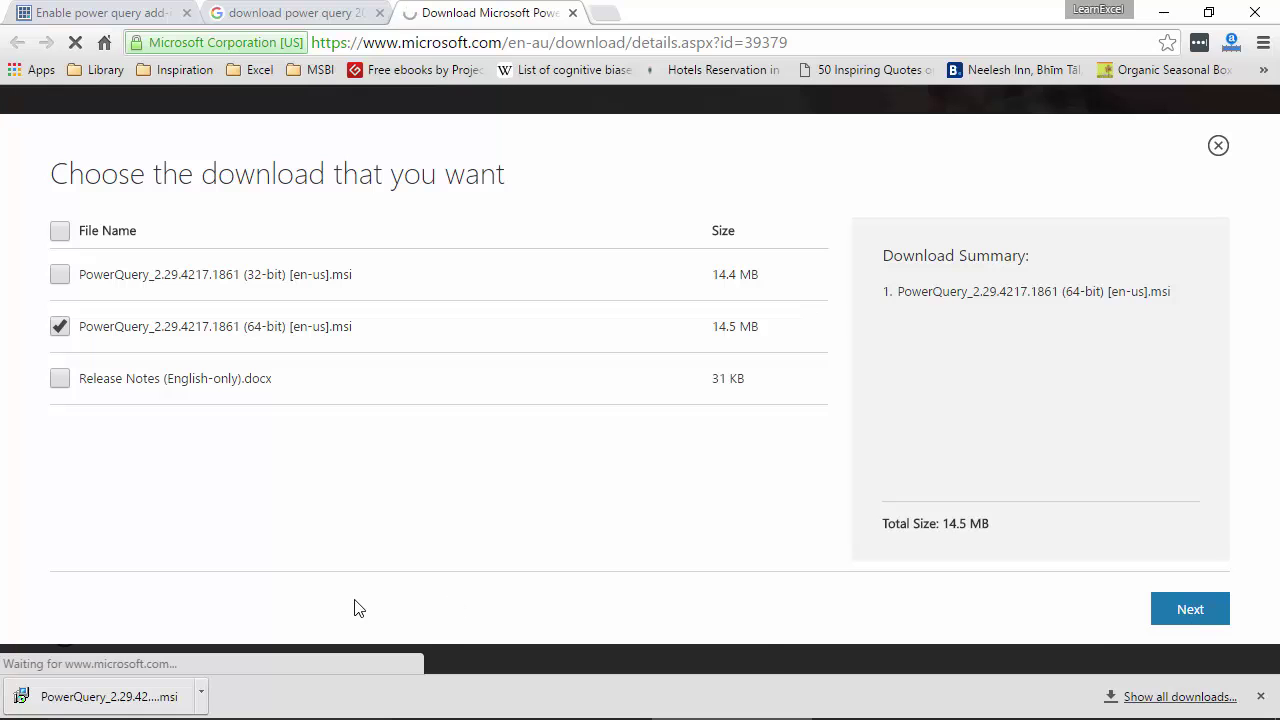
left_click(1165, 11)
left_click(526, 712)
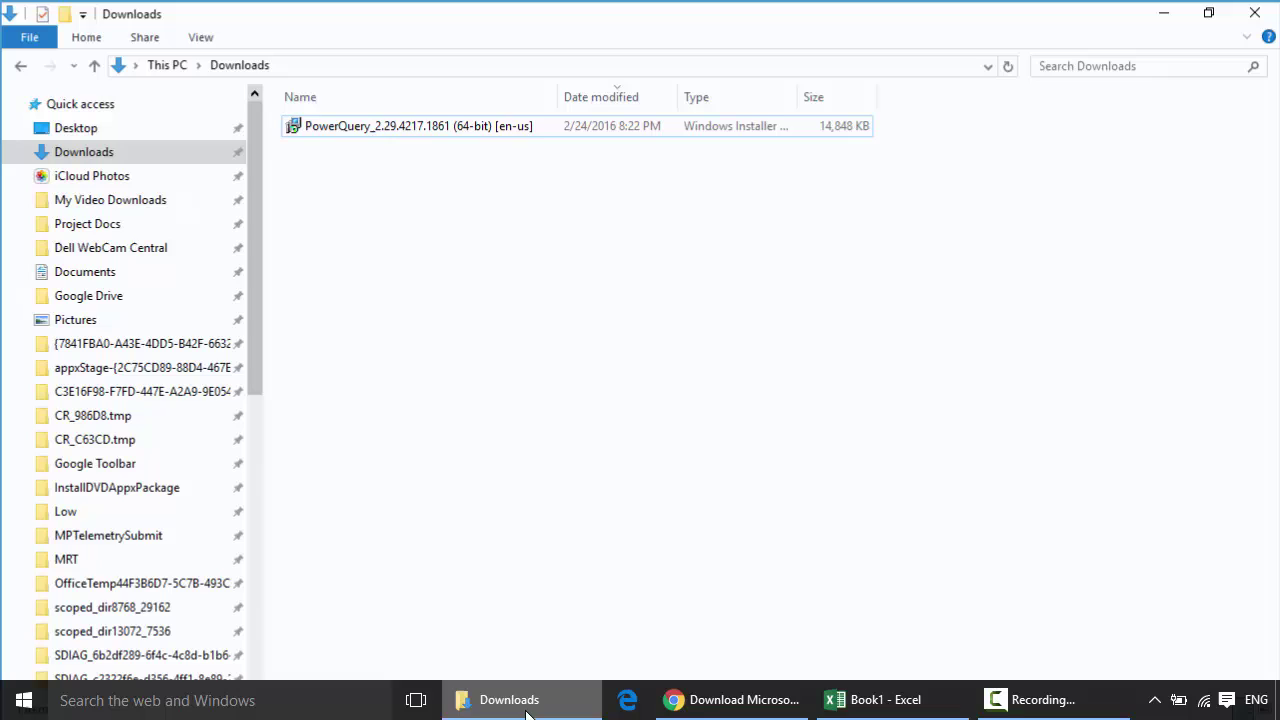
Step: Select the downloaded PowerQuery installer and minimize the Excel window that was still open
left_click(353, 130)
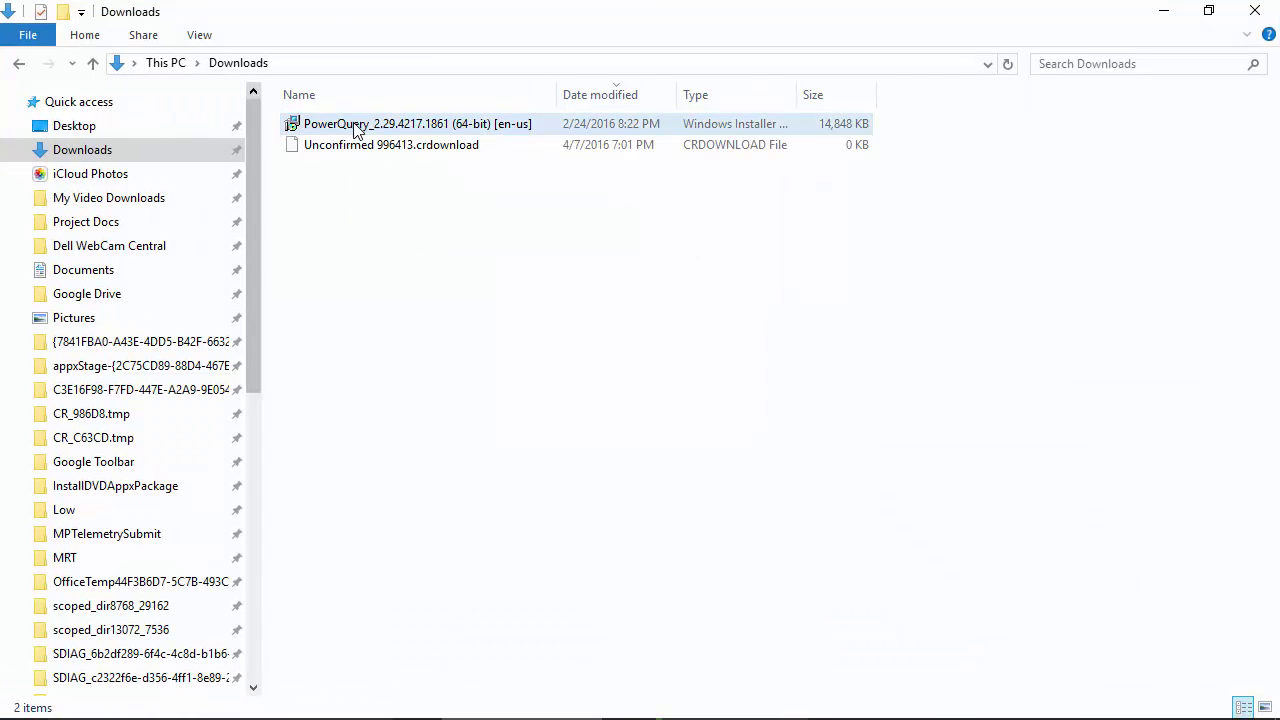
right_click(353, 130)
left_click(1080, 509)
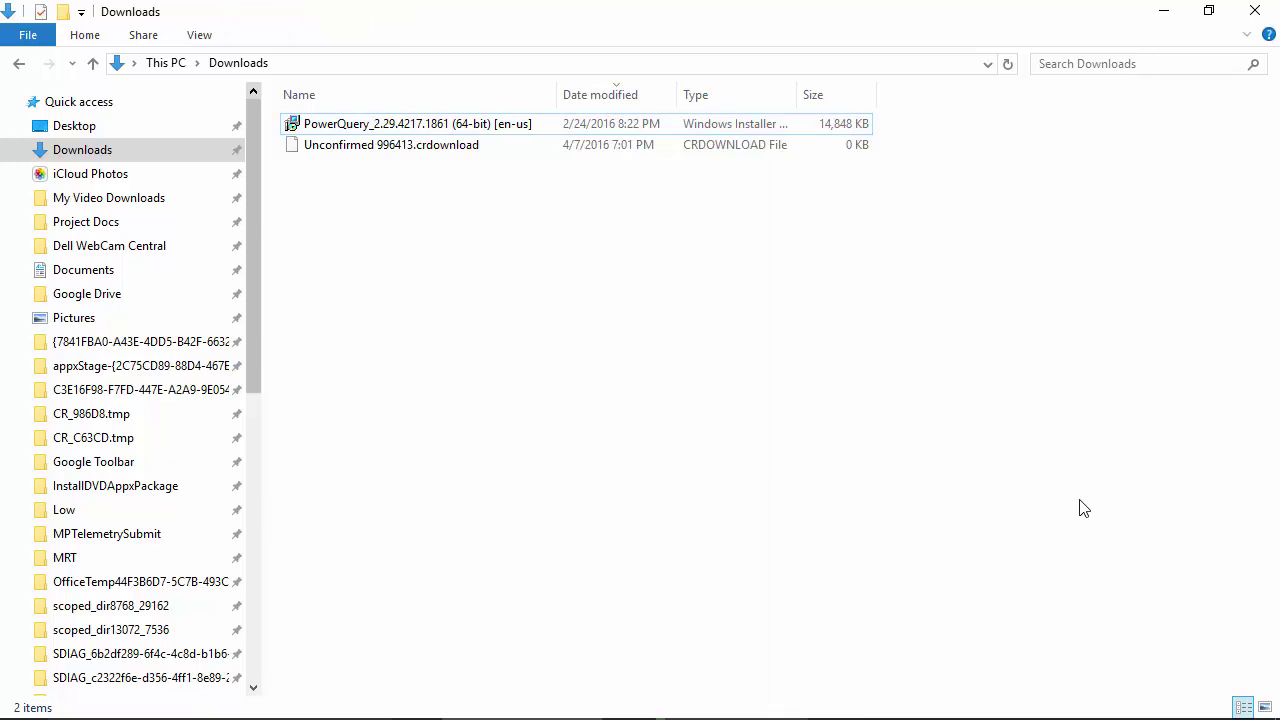
left_click(875, 711)
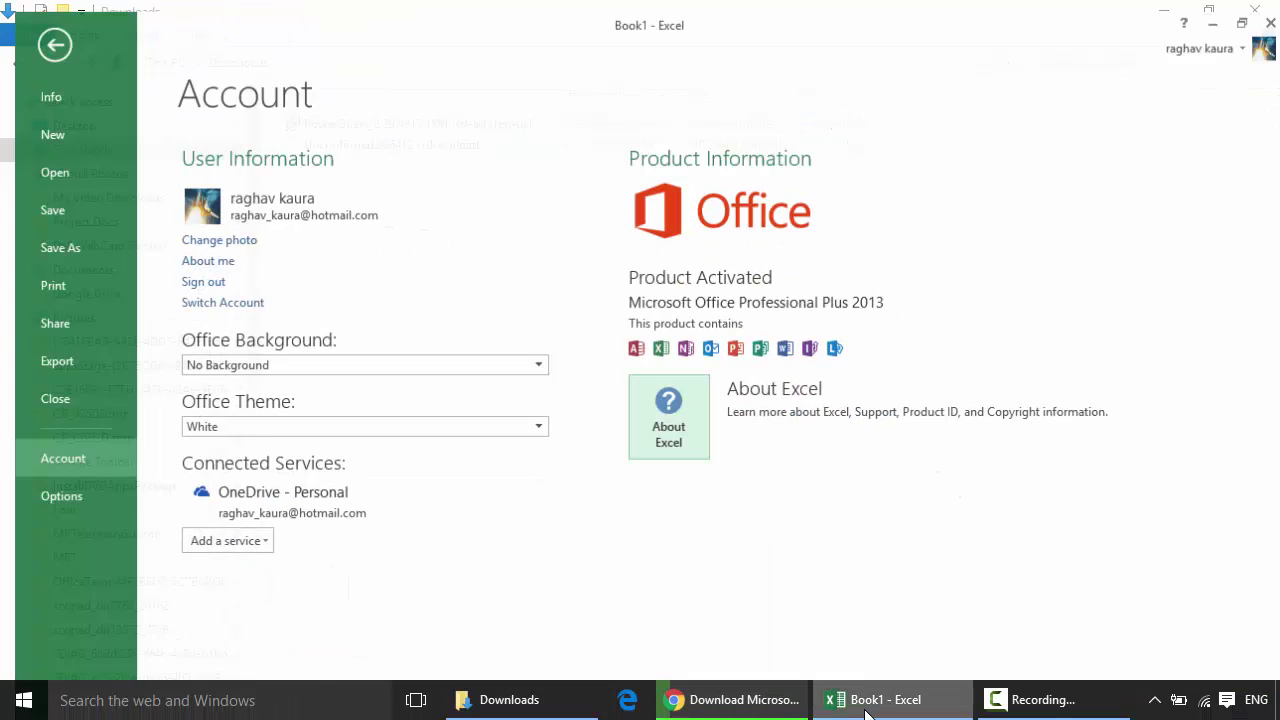
left_click(1263, 10)
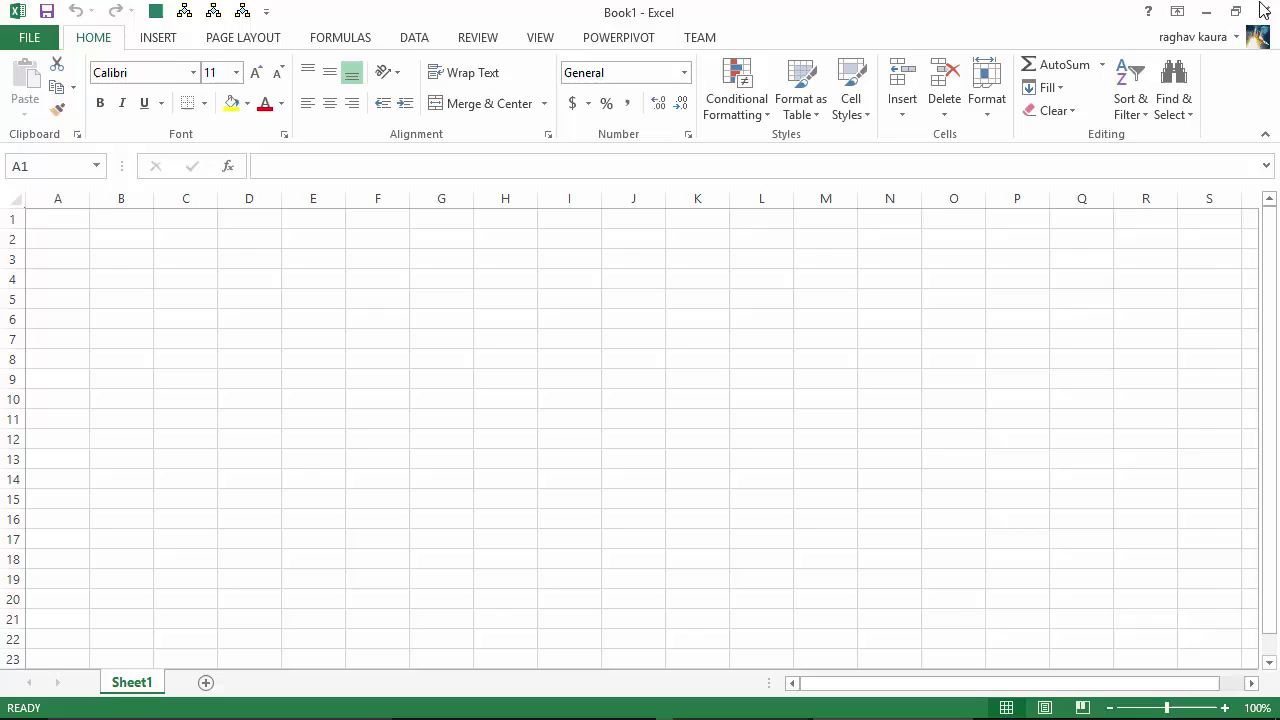
Step: Install Power Query from the .msi, accepting the license and default folder, then finish setup
right_click(408, 127)
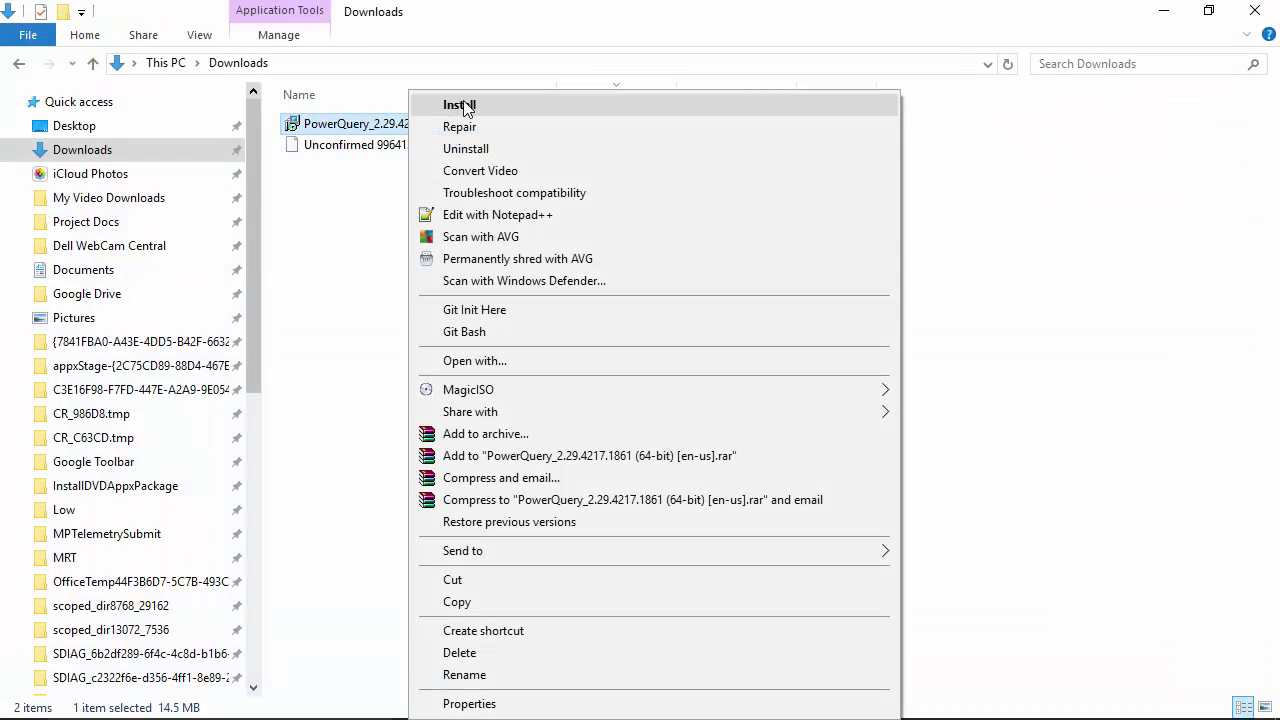
left_click(463, 106)
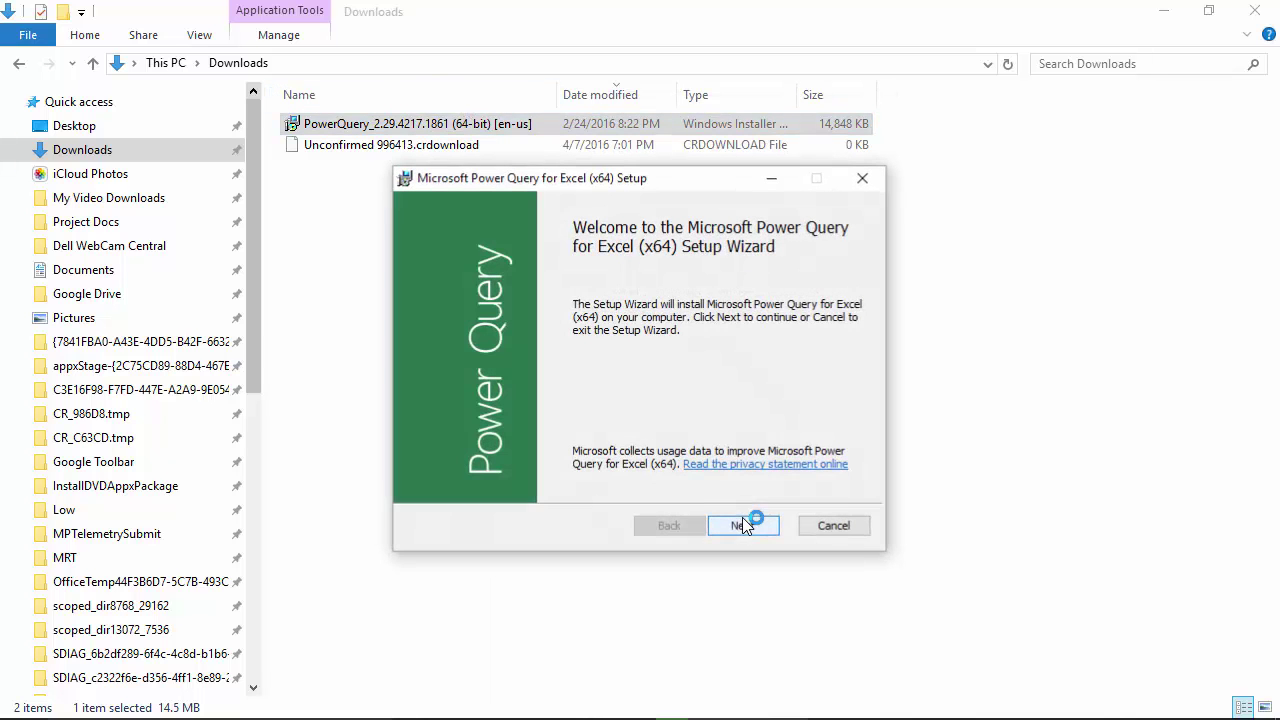
left_click(739, 530)
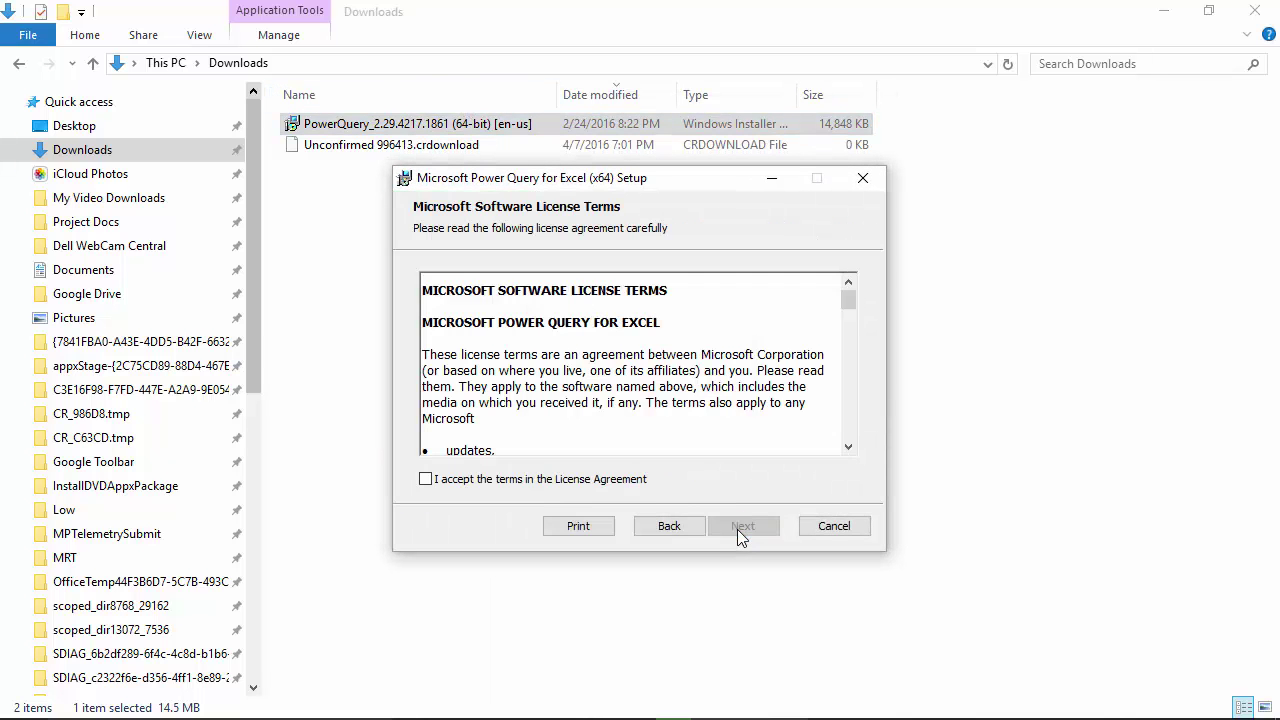
left_click(426, 480)
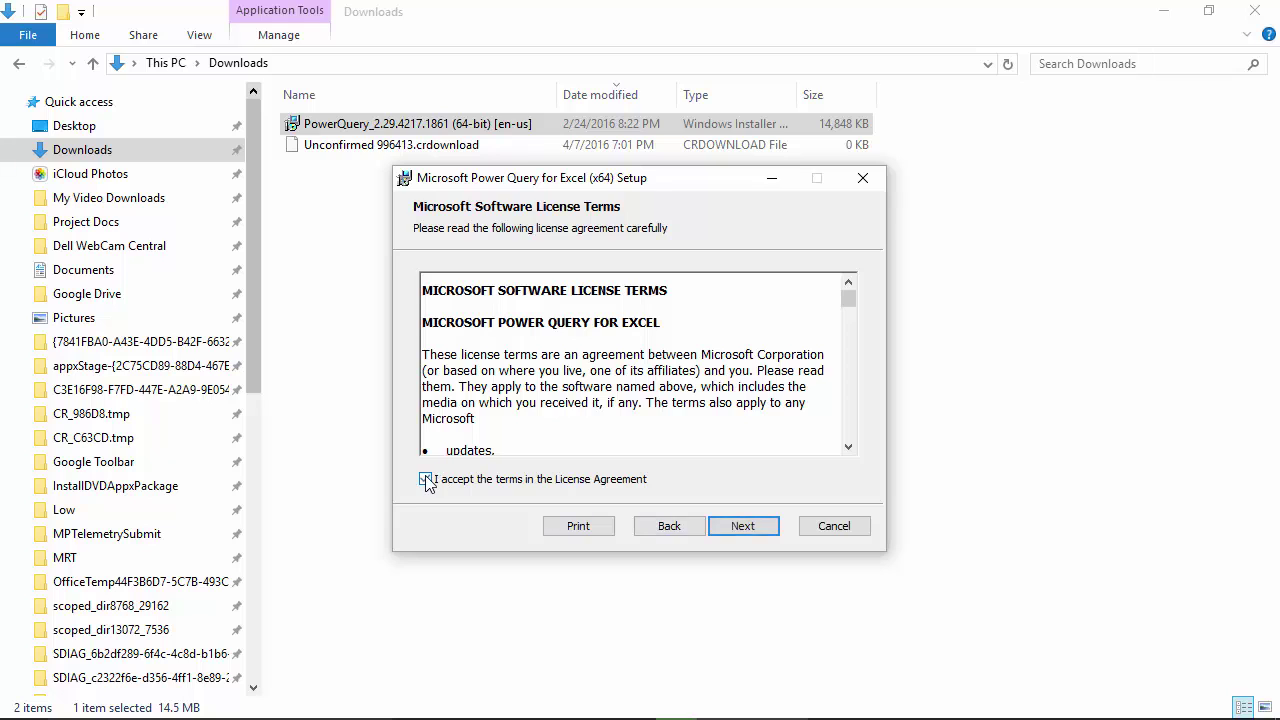
left_click(743, 528)
left_click(743, 527)
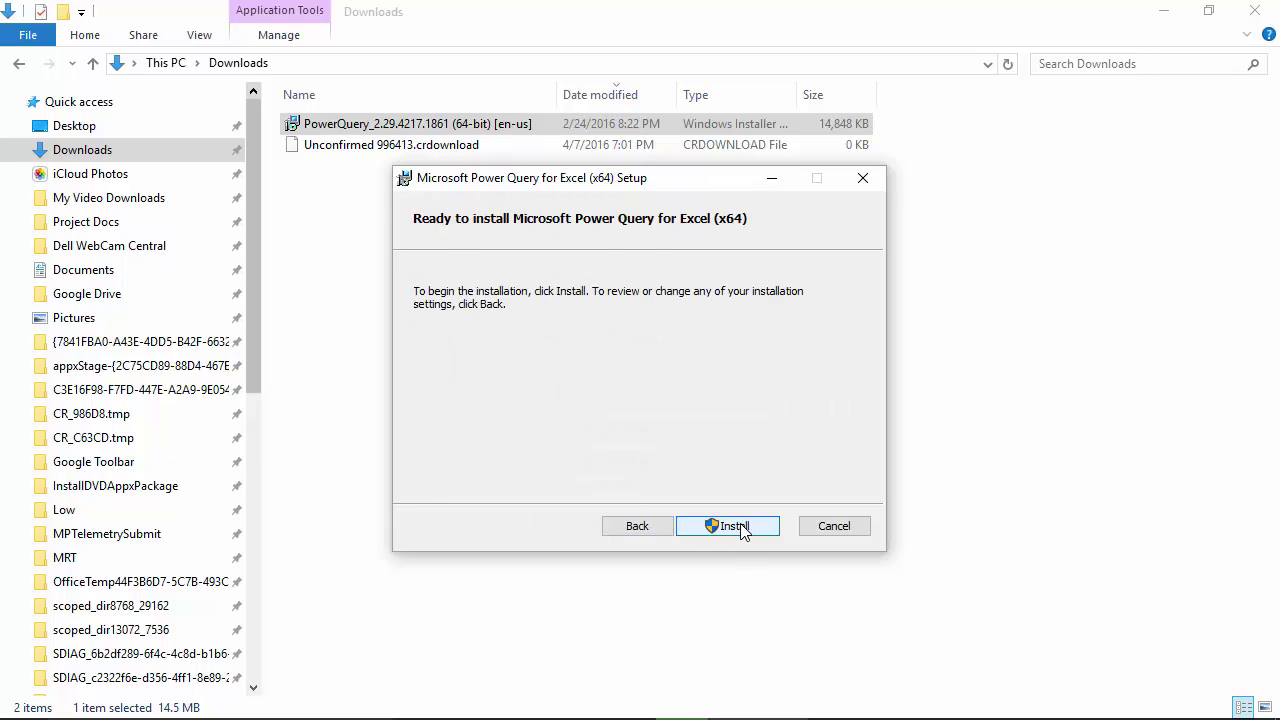
left_click(741, 528)
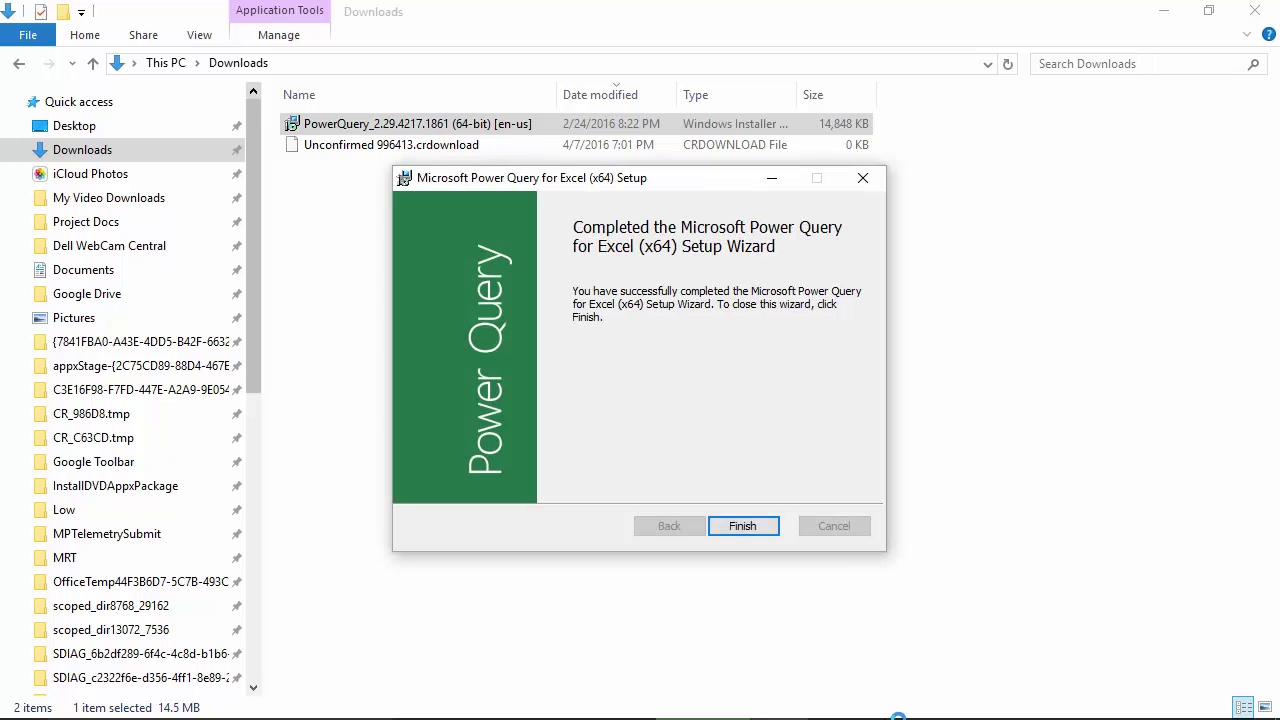
left_click(737, 531)
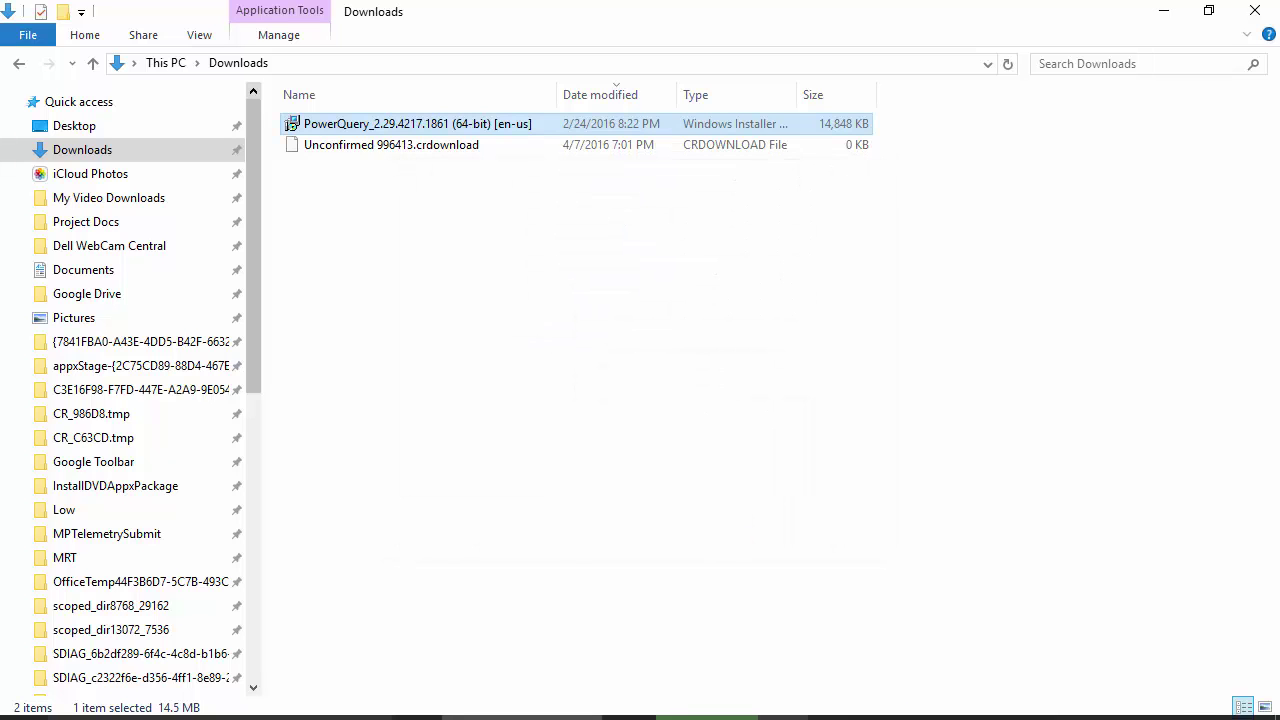
Step: Launch Excel 2013 from a Start search for 'excel 2013' and create a blank Book1 workbook
left_click(140, 712)
type("e")
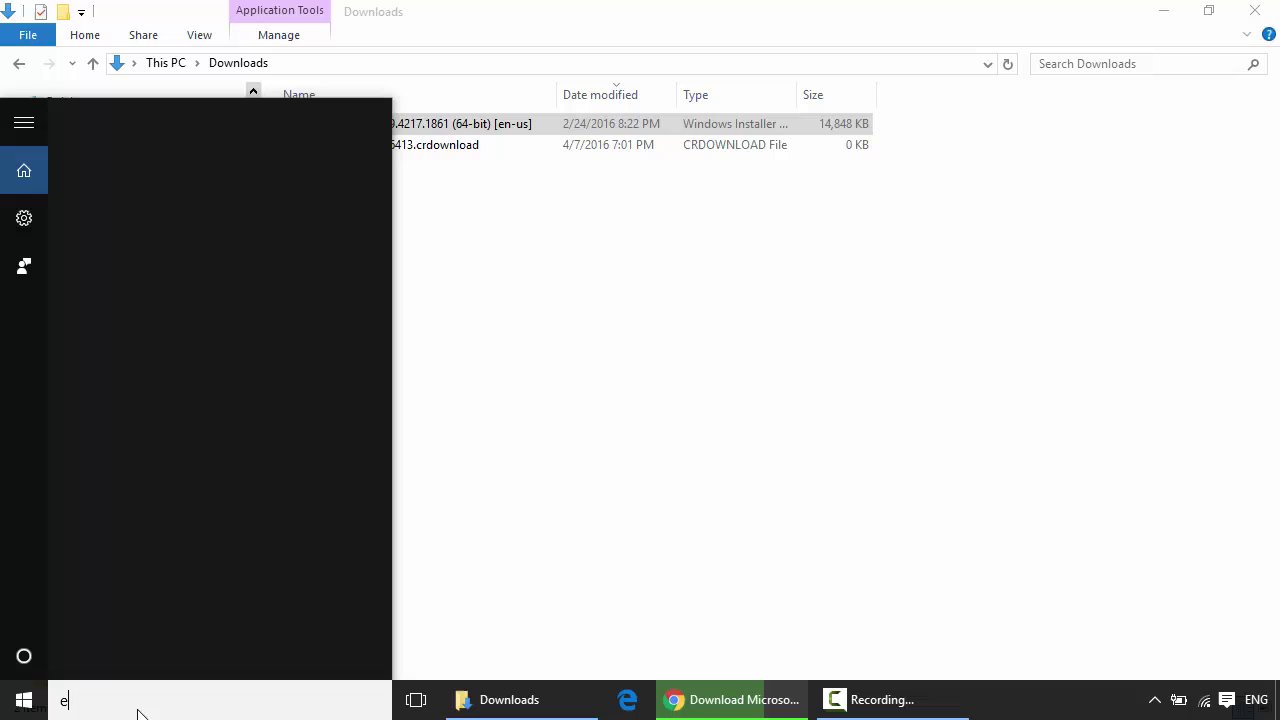
type("xcel 201")
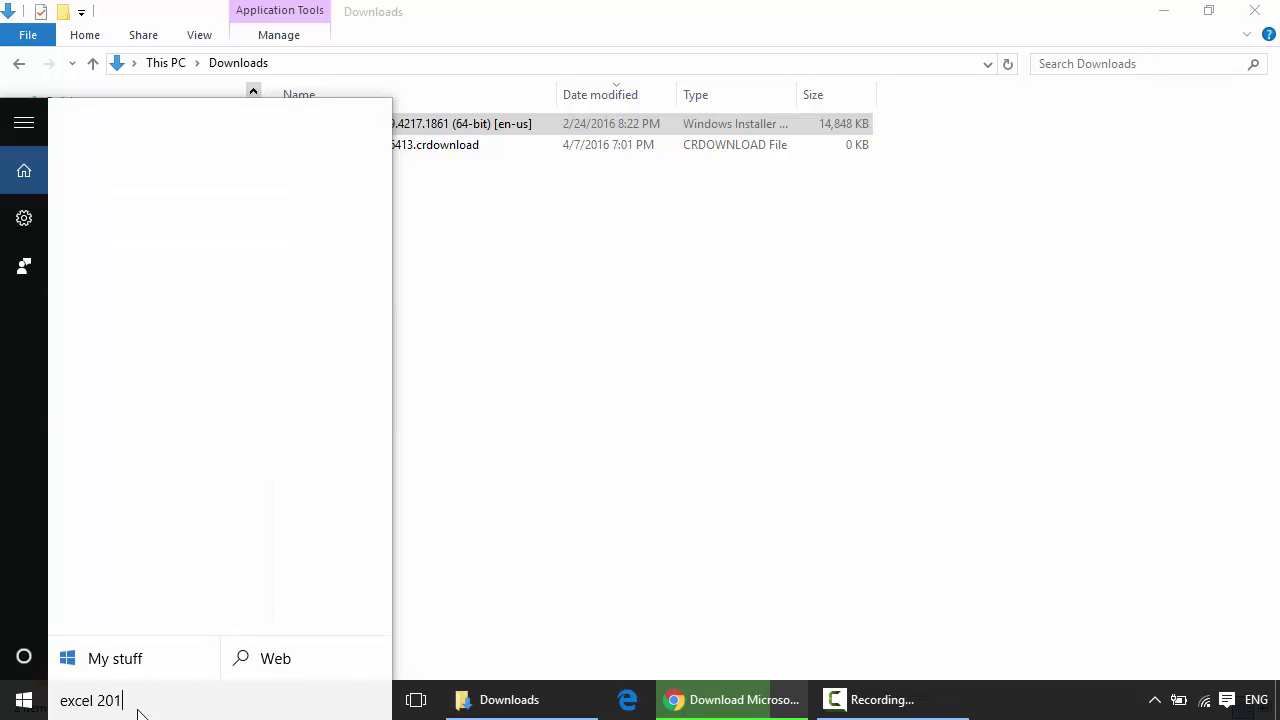
type("3")
left_click(88, 206)
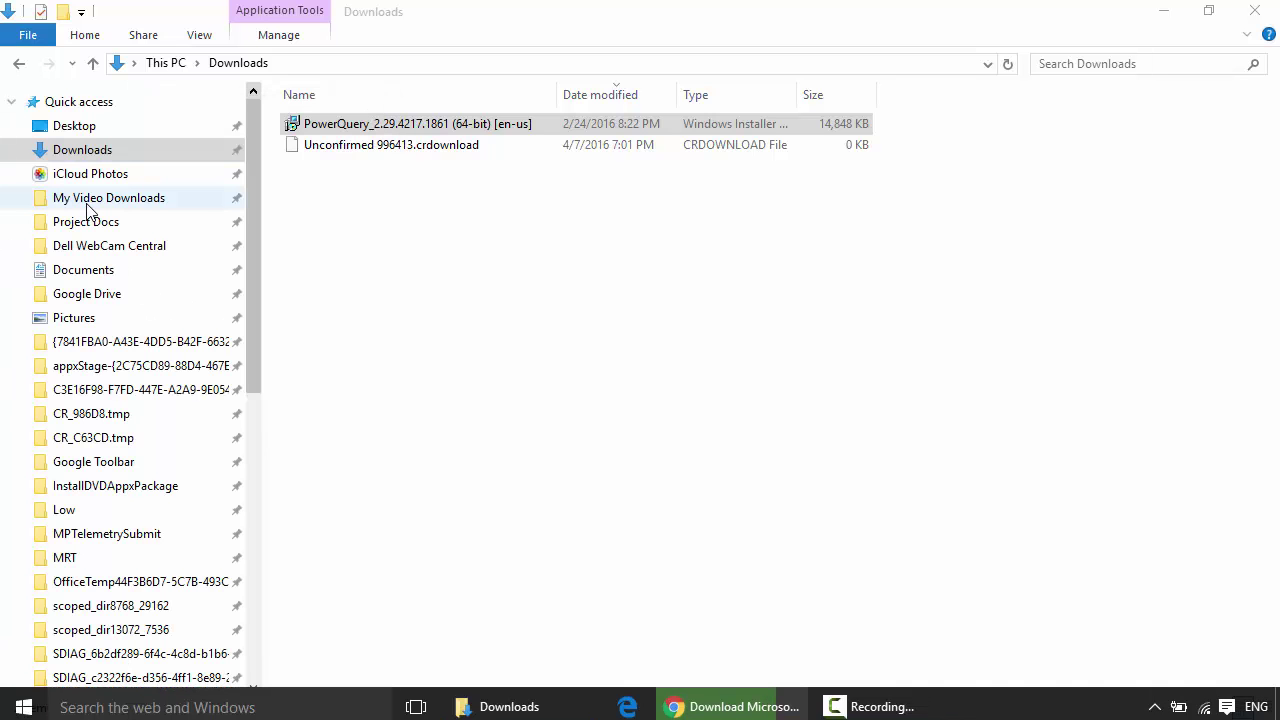
left_click(1163, 11)
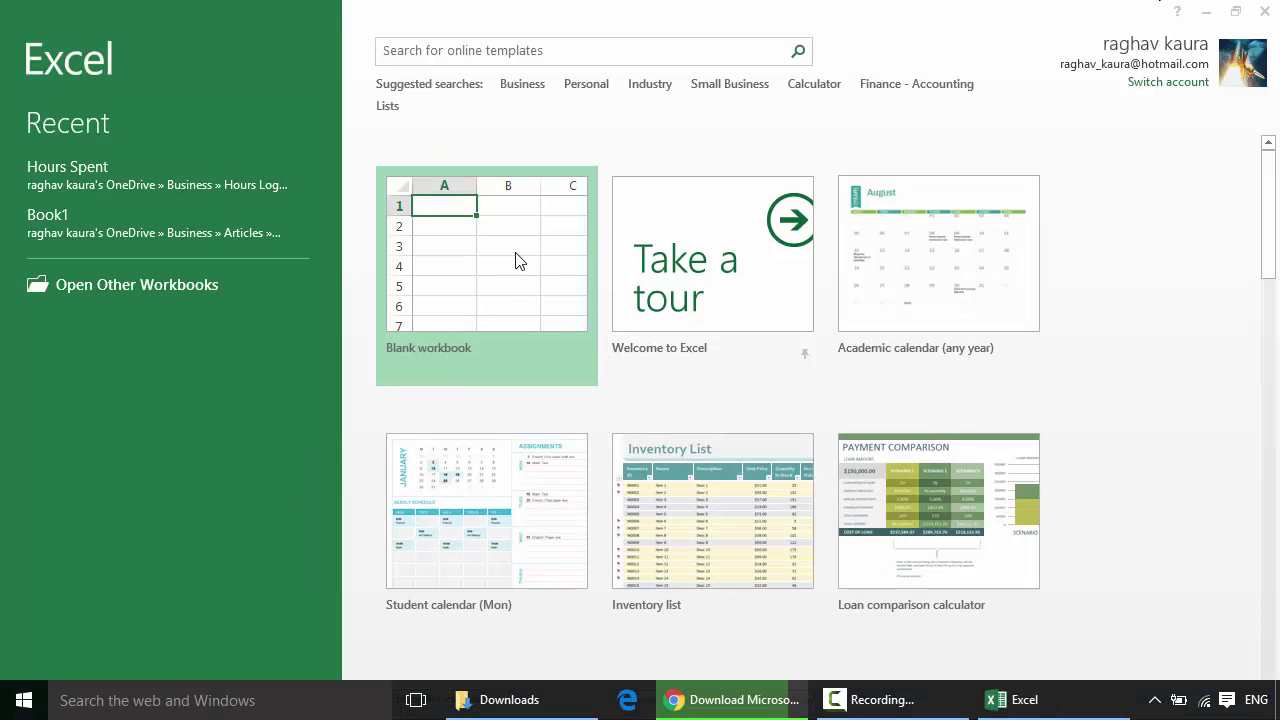
left_click(516, 260)
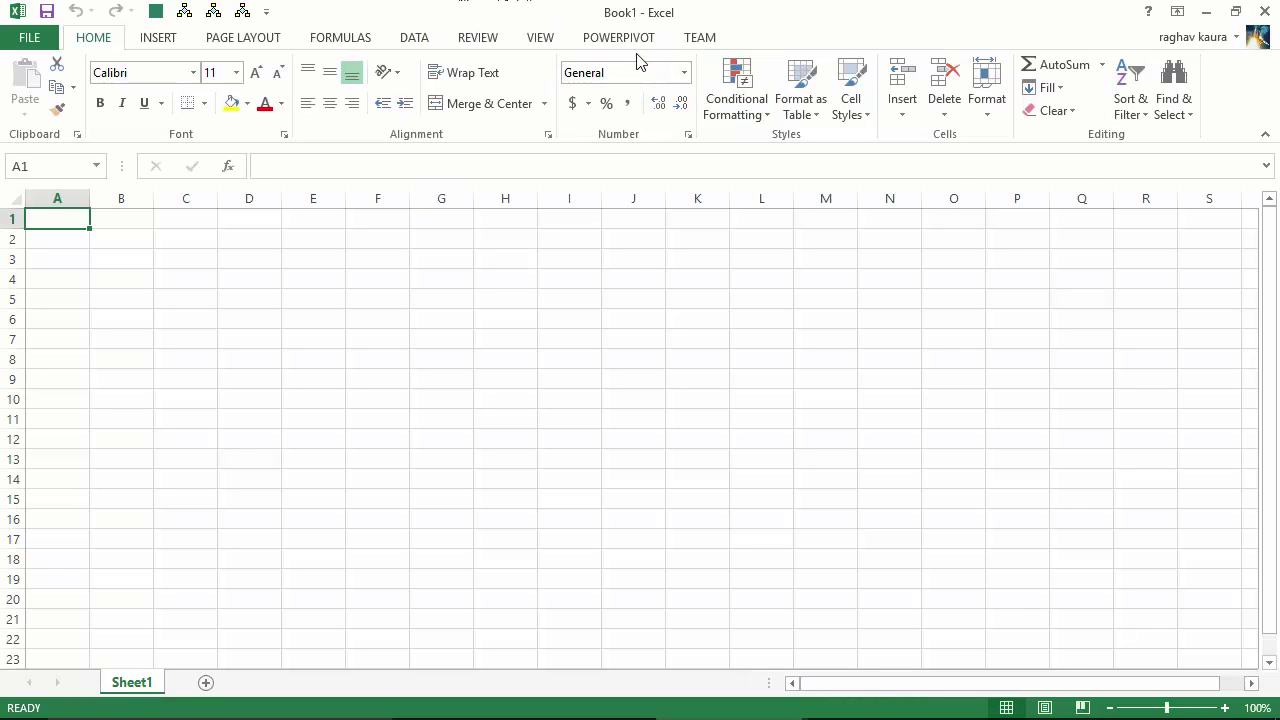
Step: In Excel Options > Add-Ins, review the listed add-ins, then choose COM Add-ins and click Go
left_click(23, 40)
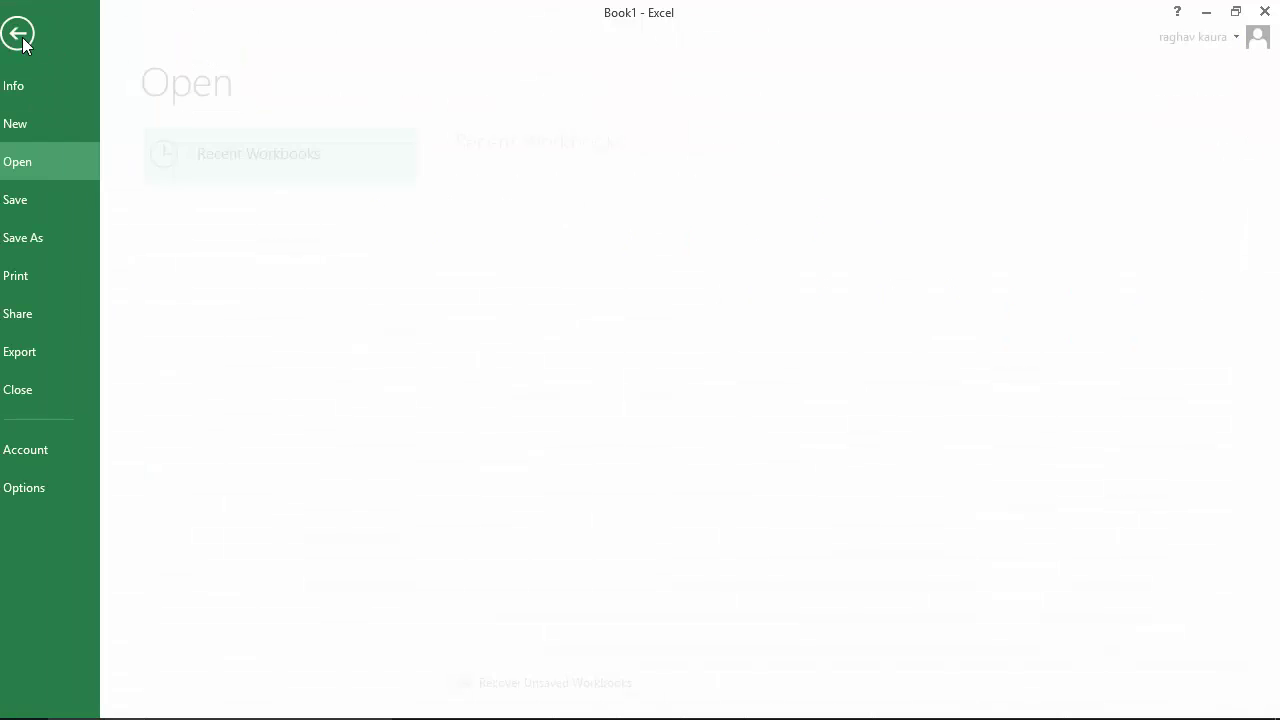
left_click(42, 488)
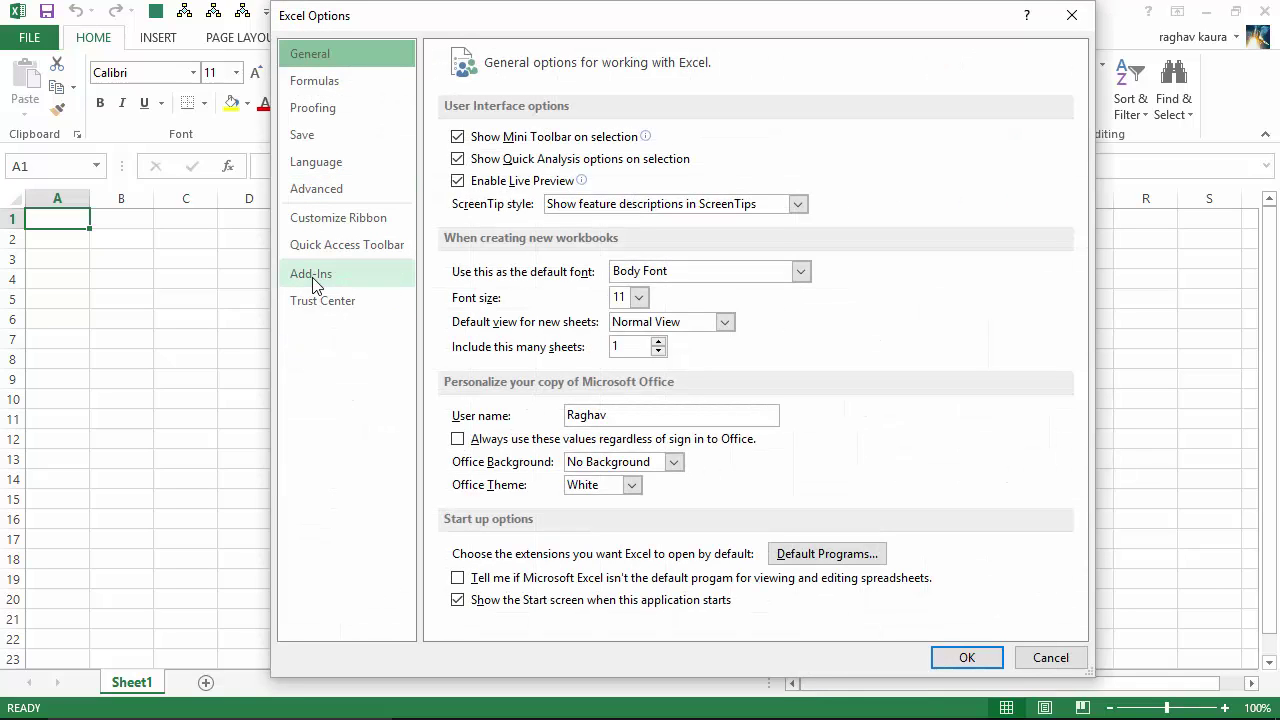
left_click(313, 278)
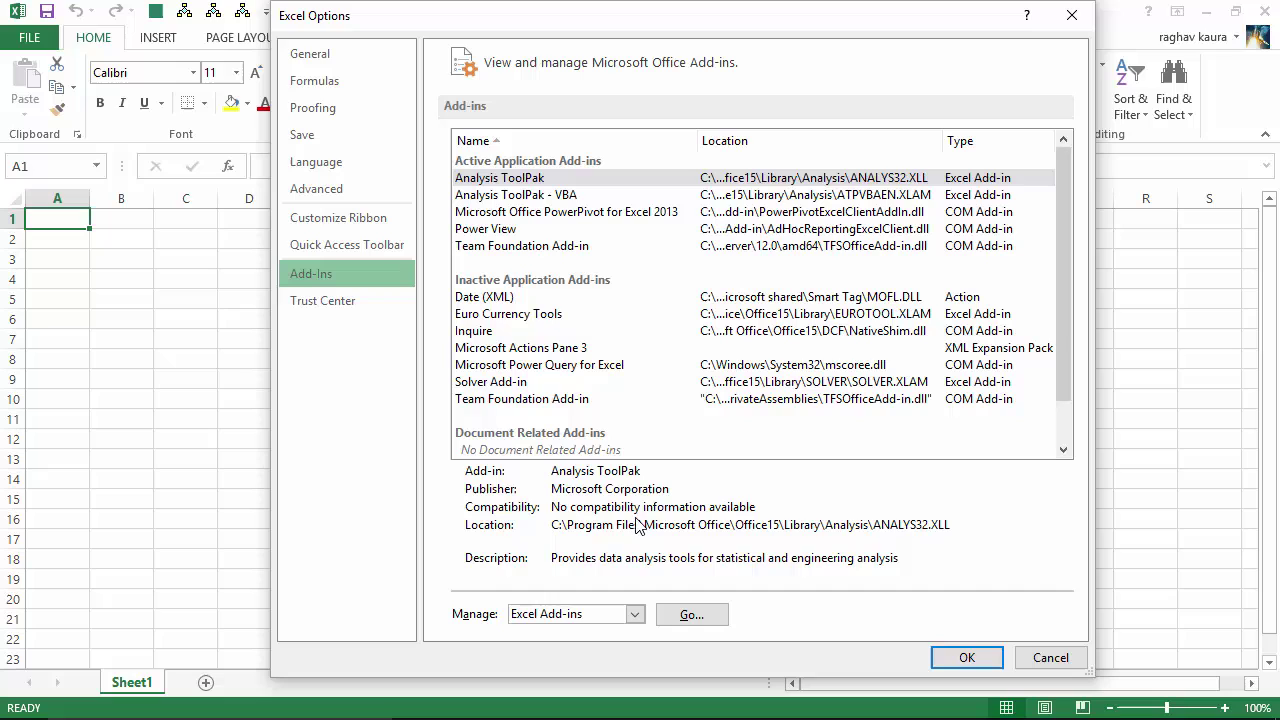
left_click(520, 248)
left_click(495, 180)
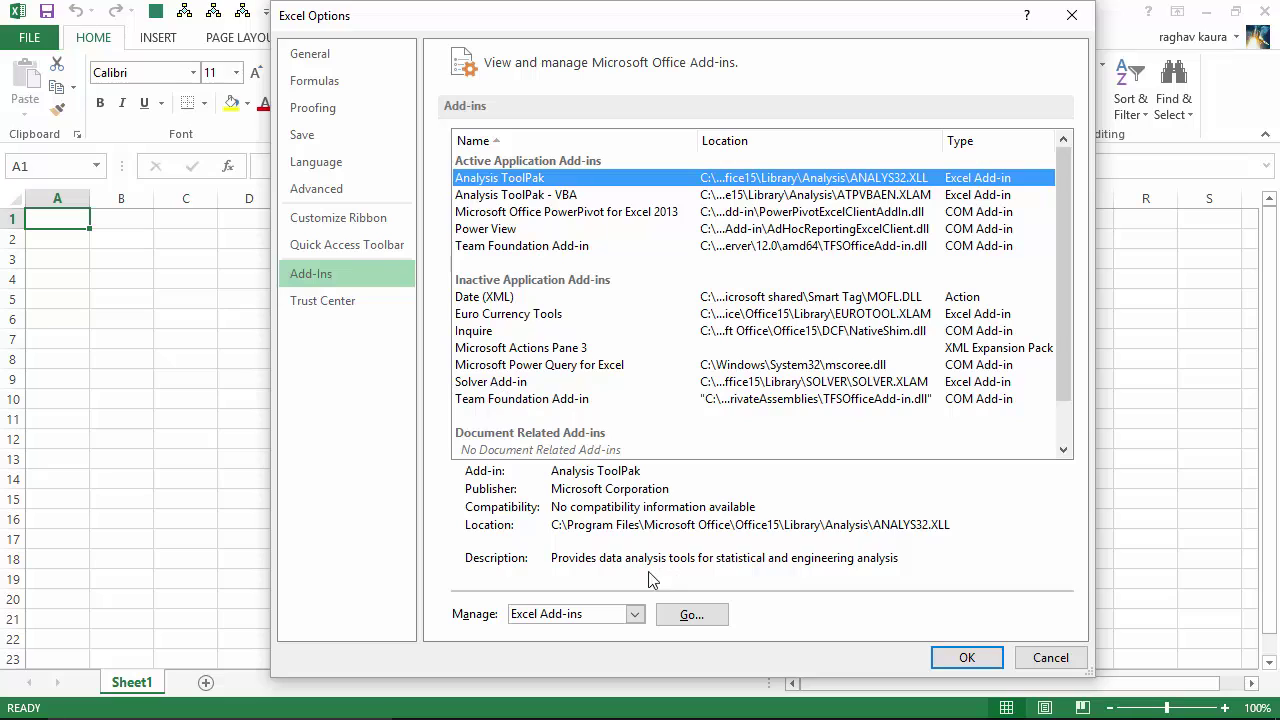
left_click(533, 370)
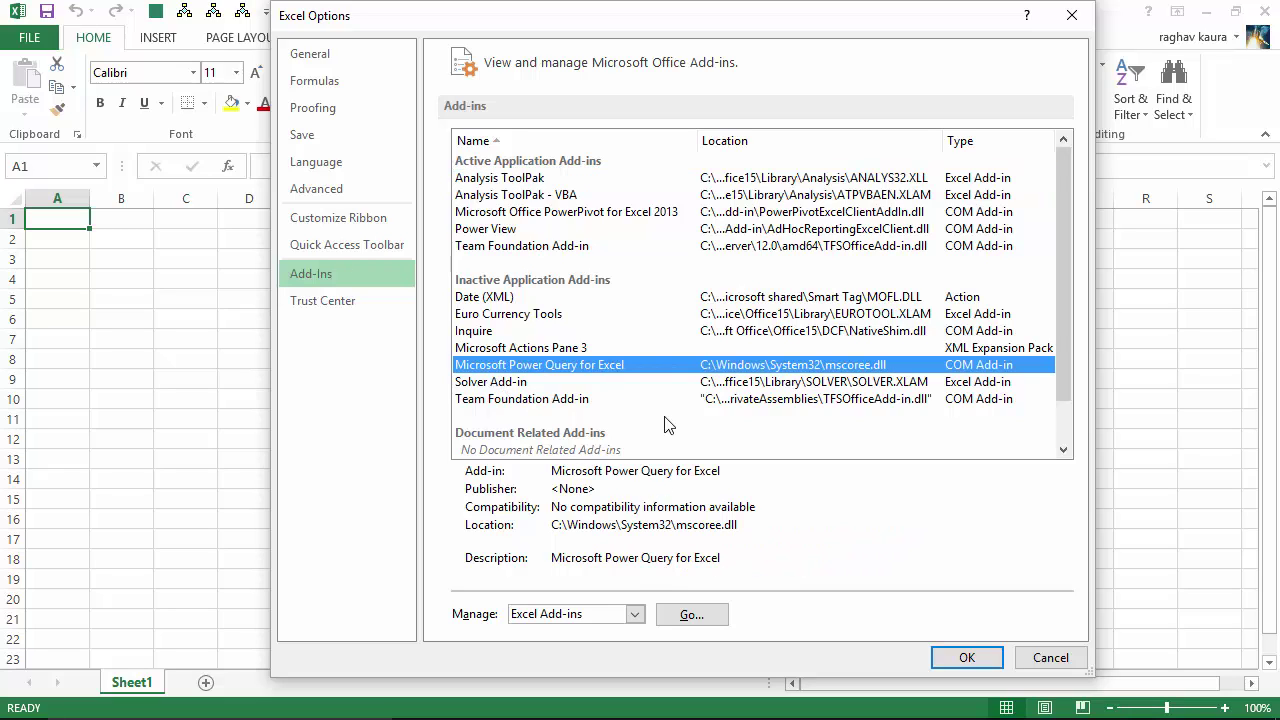
left_click(634, 615)
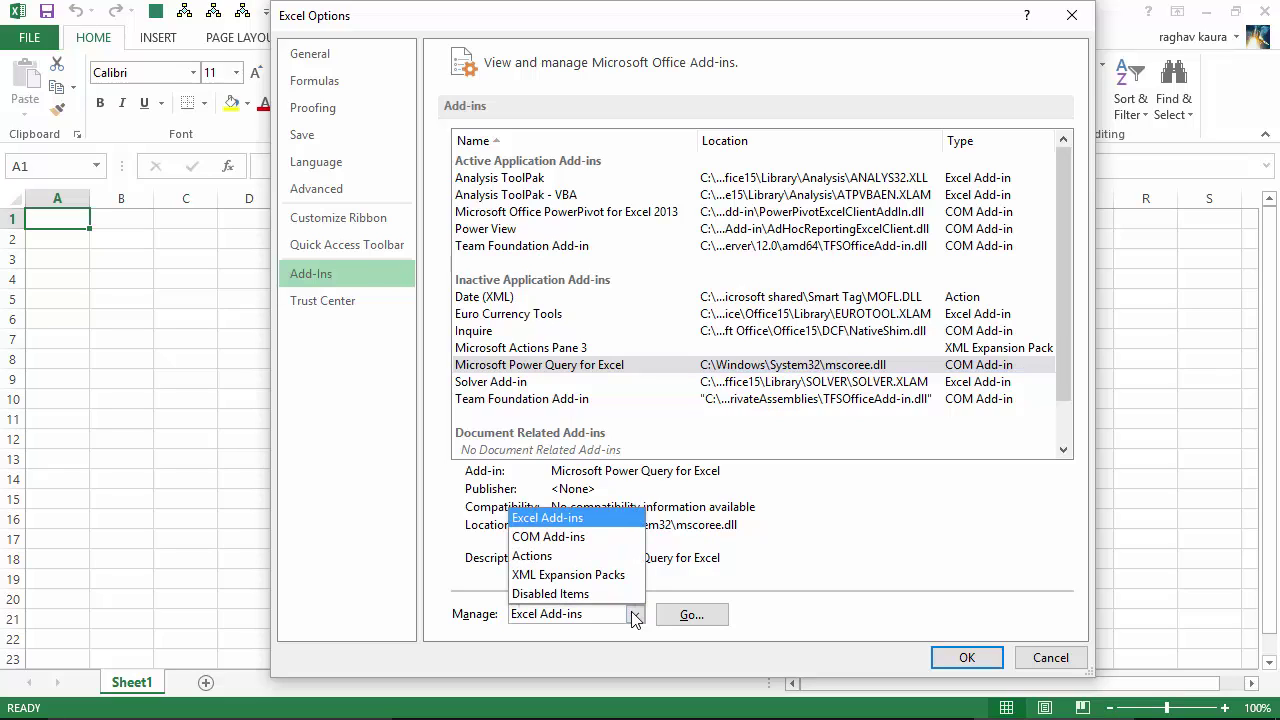
left_click(566, 539)
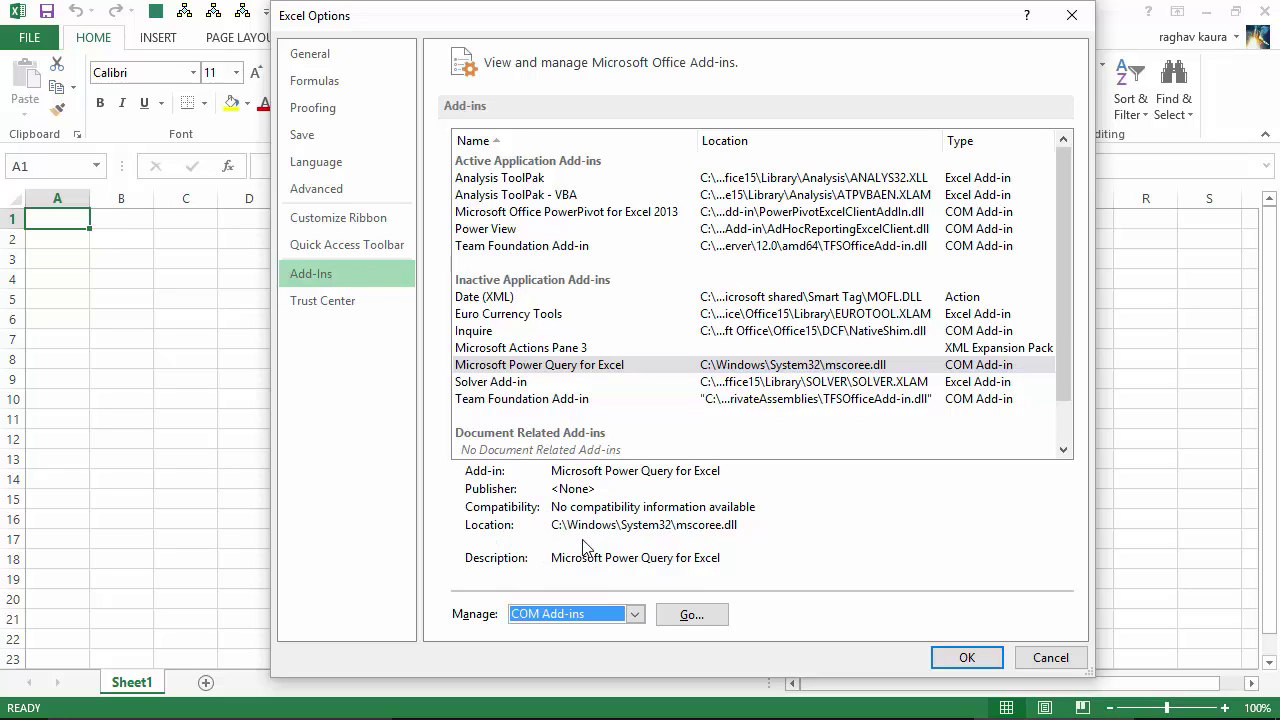
left_click(686, 617)
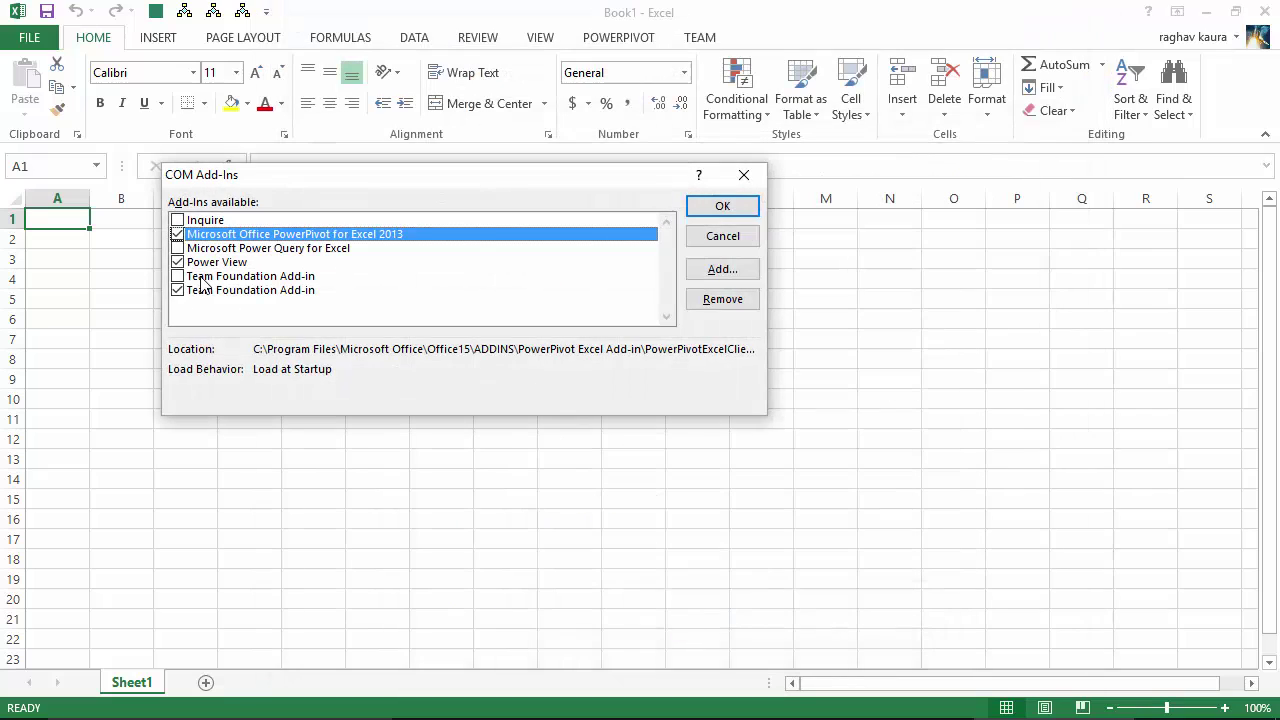
Step: Tick Microsoft Power Query for Excel, confirm with OK, and view the new POWER QUERY tab
left_click(178, 249)
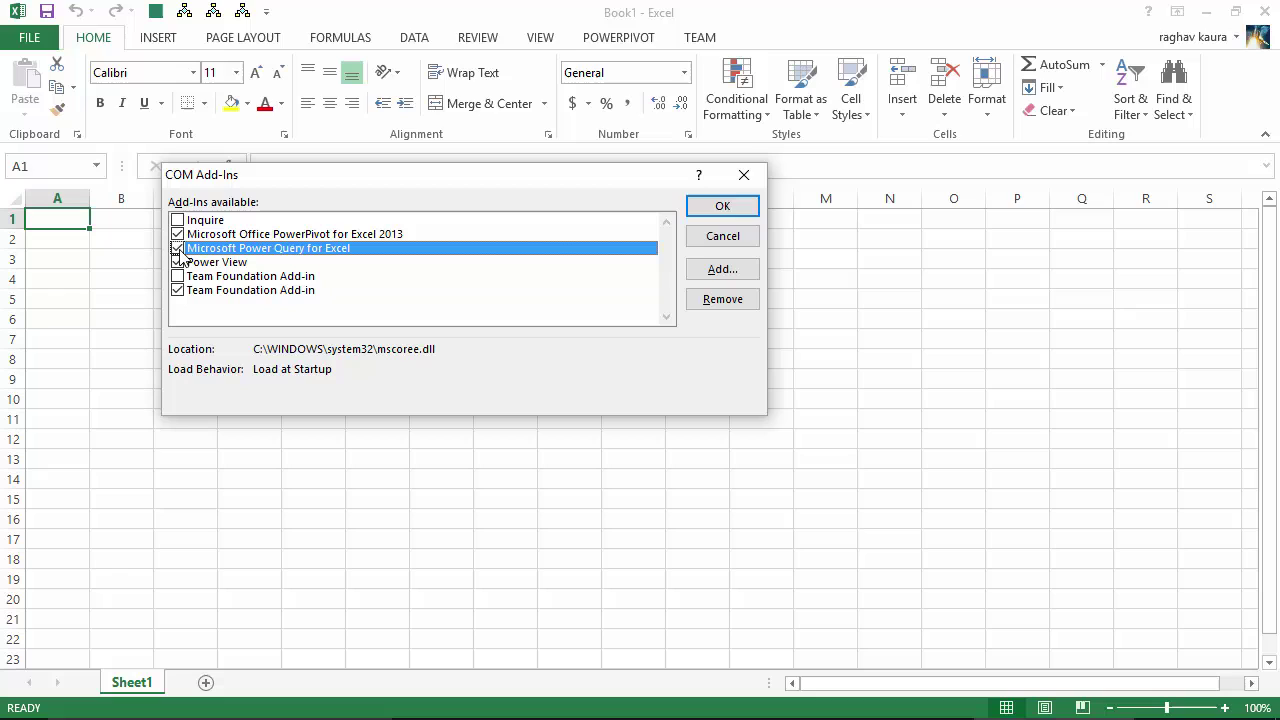
left_click(711, 208)
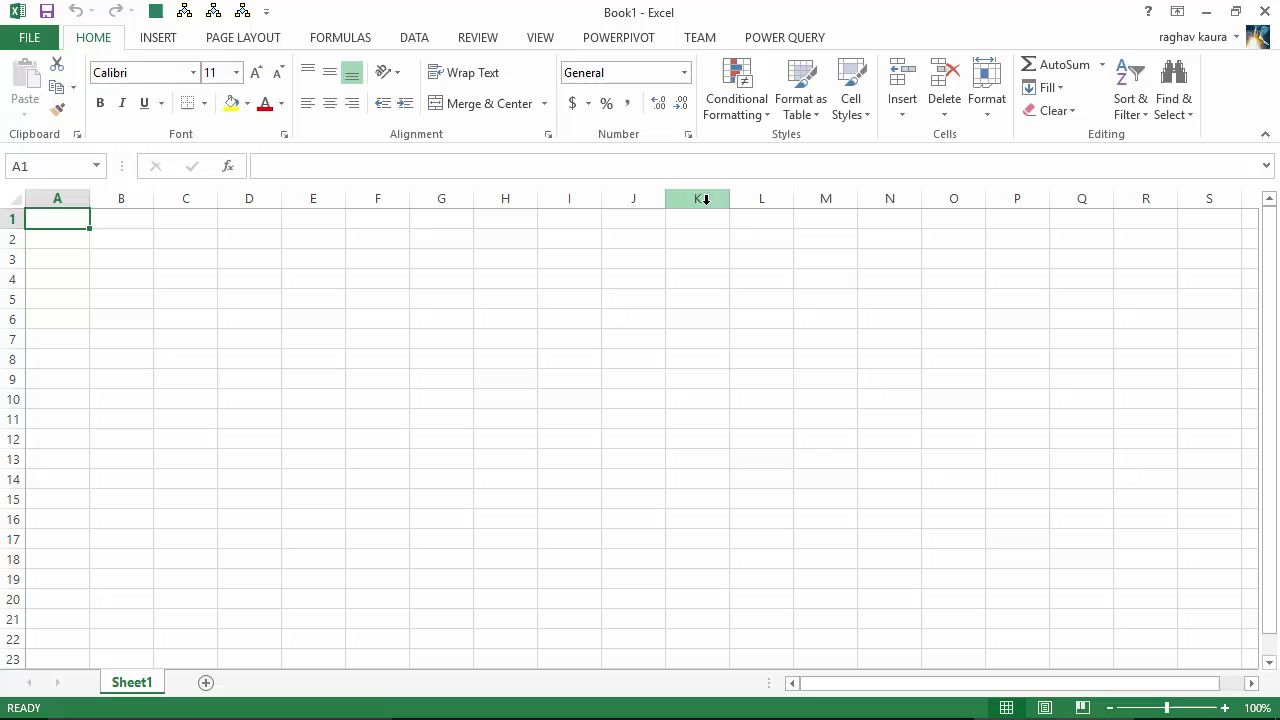
left_click(784, 38)
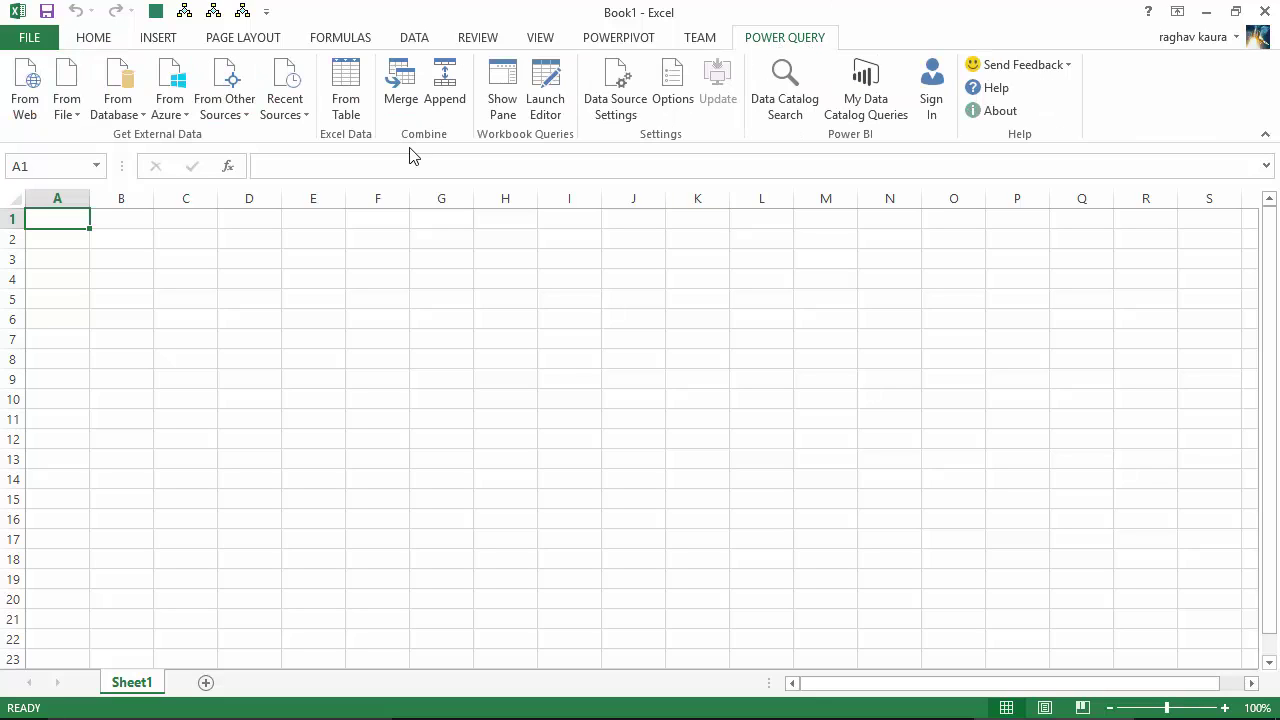